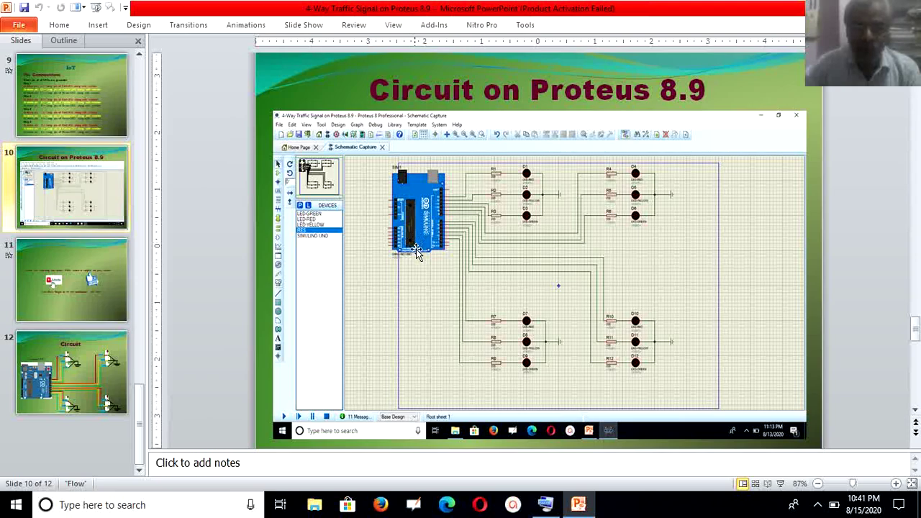
- Launch Proteus 8 Professional from the desktop and open a blank Schematic Capture sheet
key("super+d")
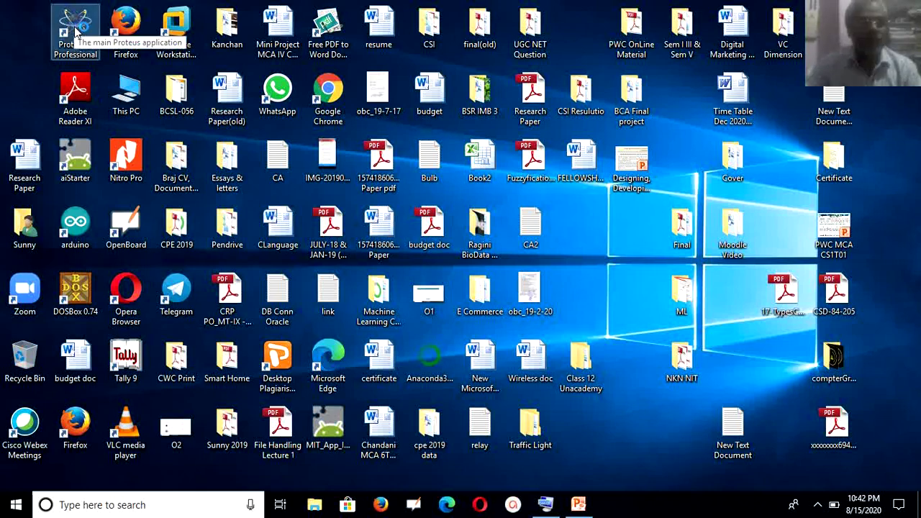
double_click(76, 28)
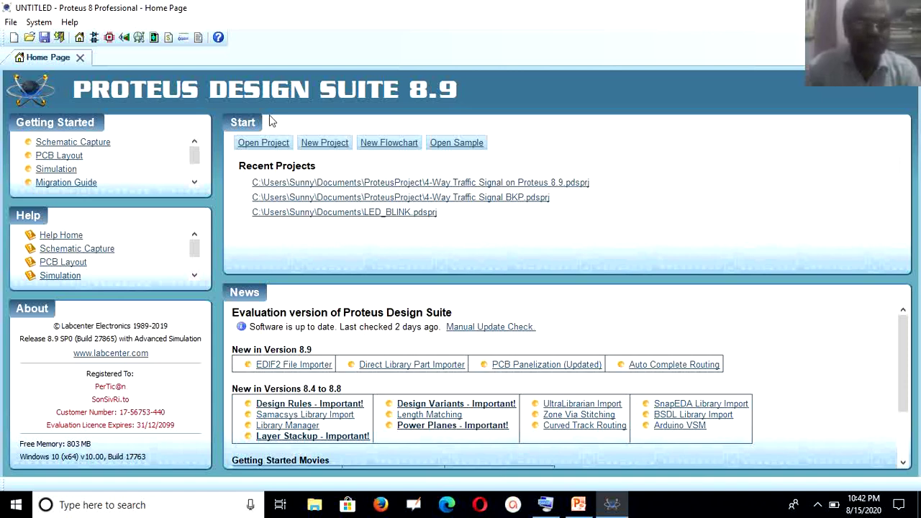
left_click(94, 38)
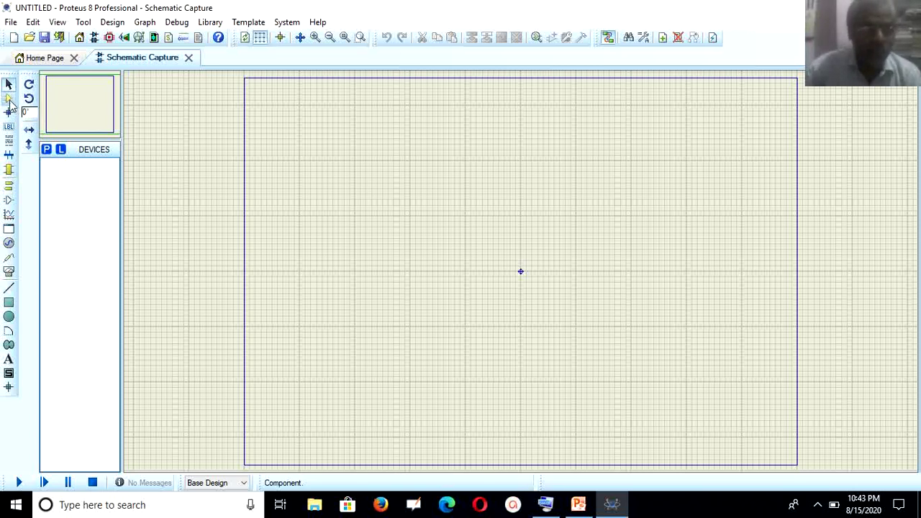
- Search the device library for "arduino" and add SIMULINO UNO to the device list
left_click(47, 150)
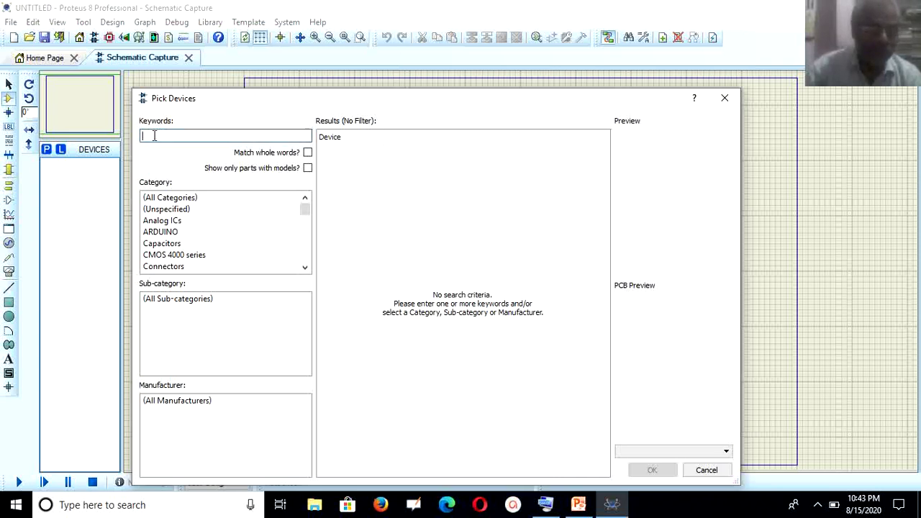
type("arduino")
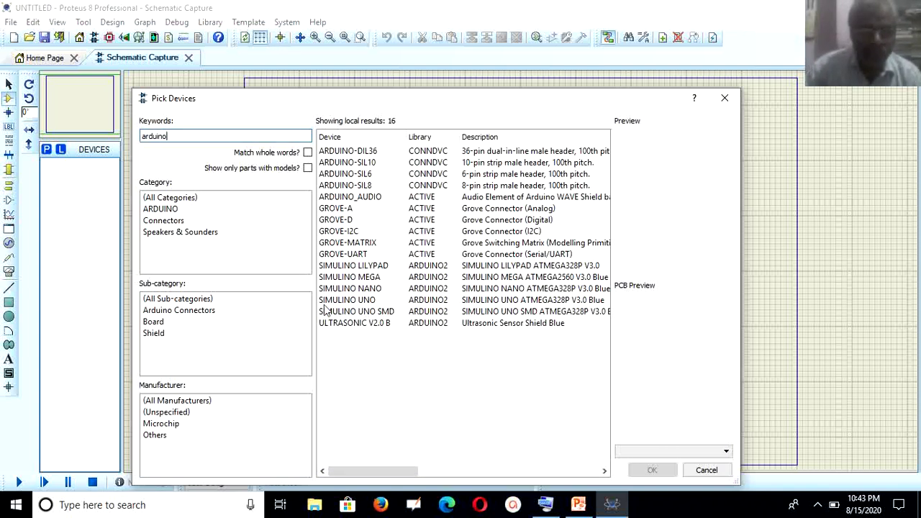
mouse_move(367, 306)
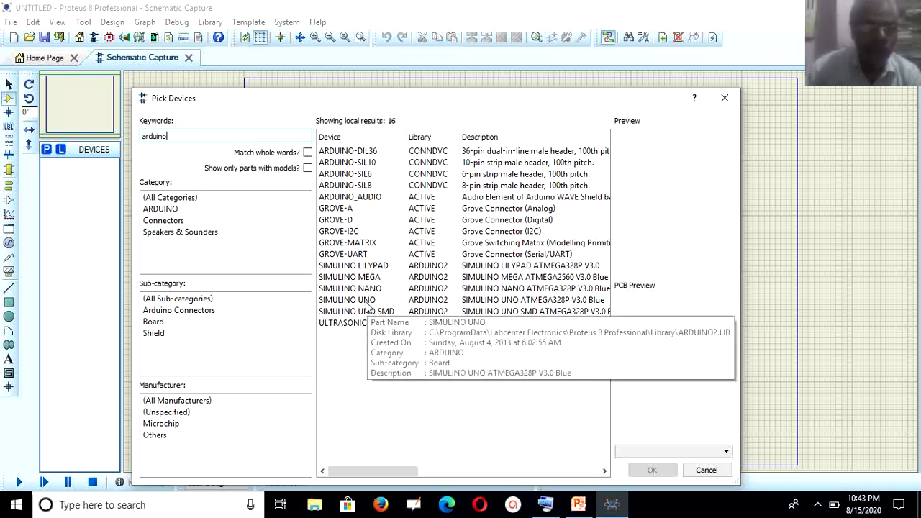
double_click(367, 306)
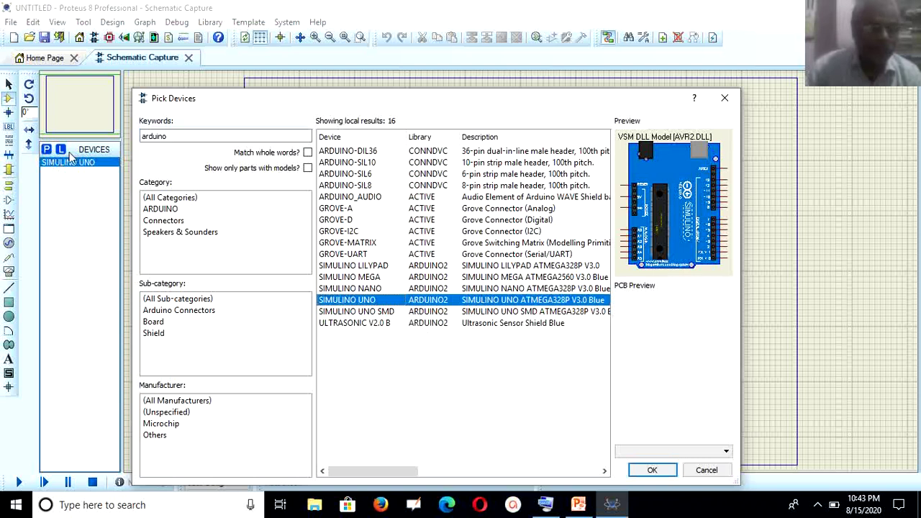
- Search the device library for "led", add LED, LED-RED, LED-YELLOW and LED-GREEN to the device list, and finish picking devices
left_click(160, 136)
double_click(152, 137)
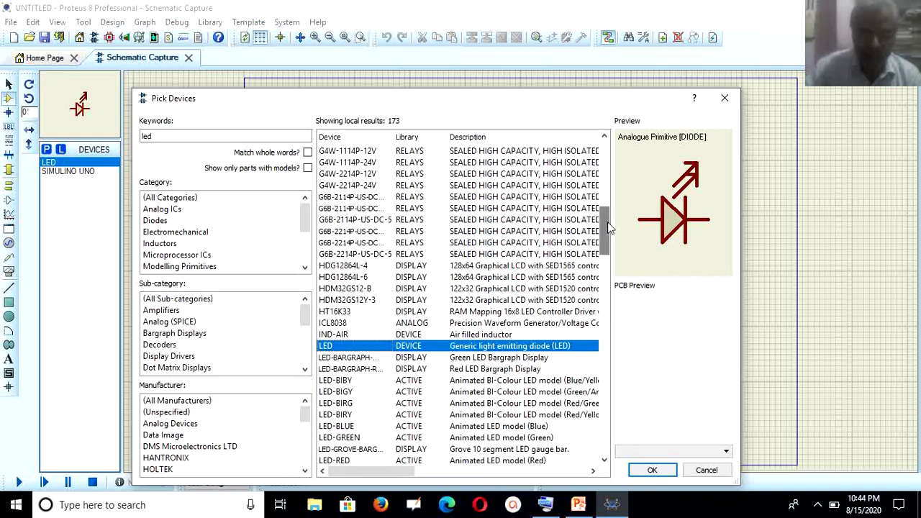
scroll(446, 331, "down", 2)
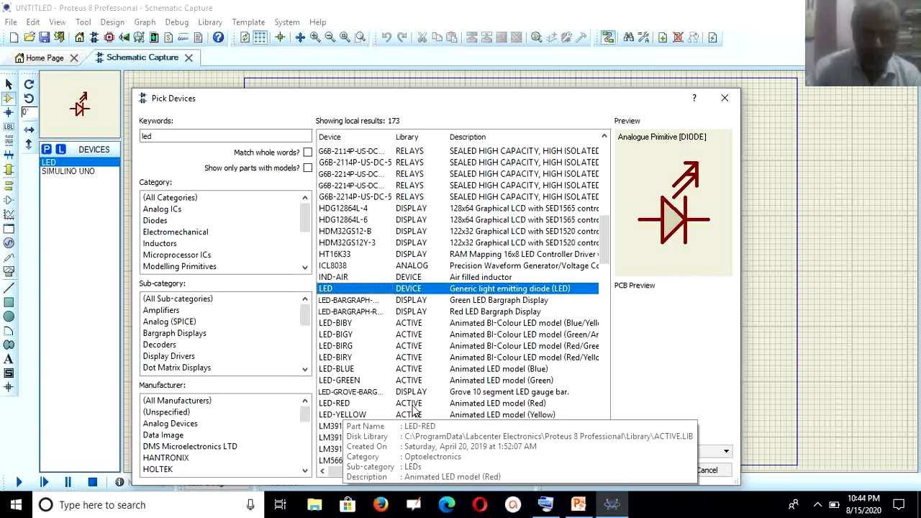
double_click(413, 405)
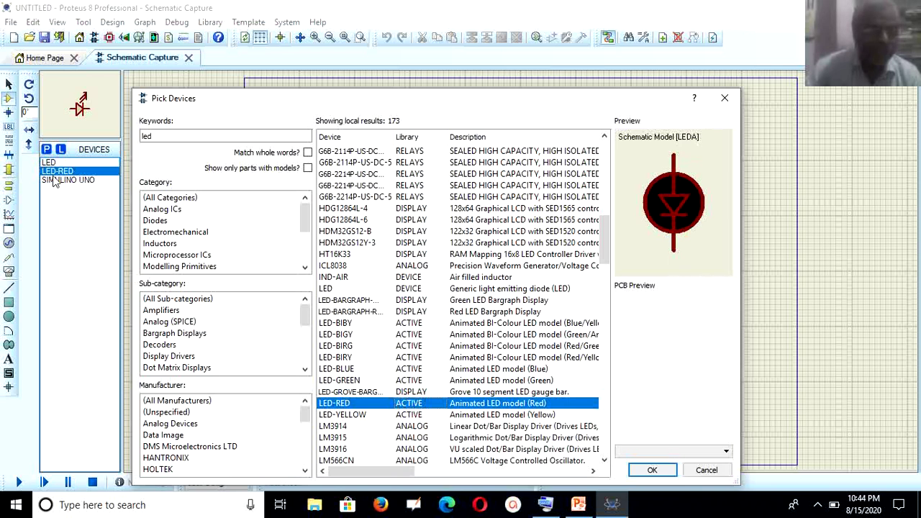
double_click(354, 416)
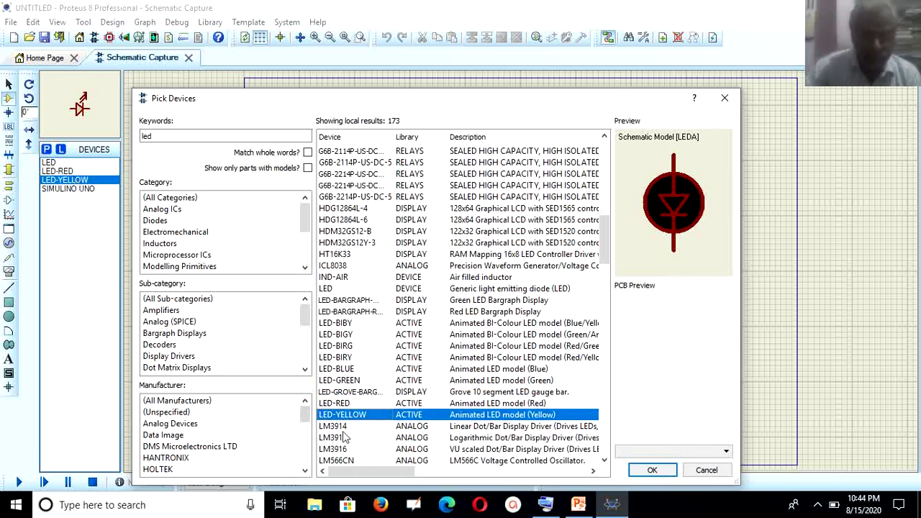
double_click(357, 382)
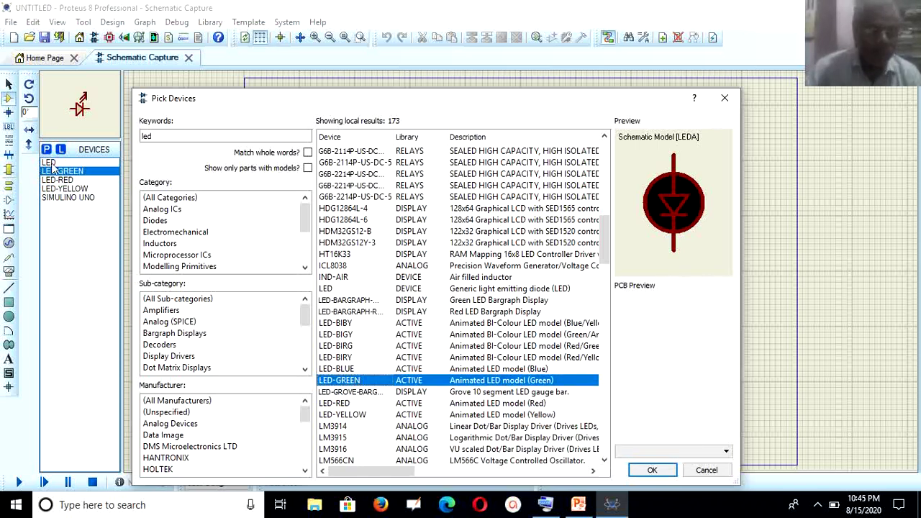
key("Return")
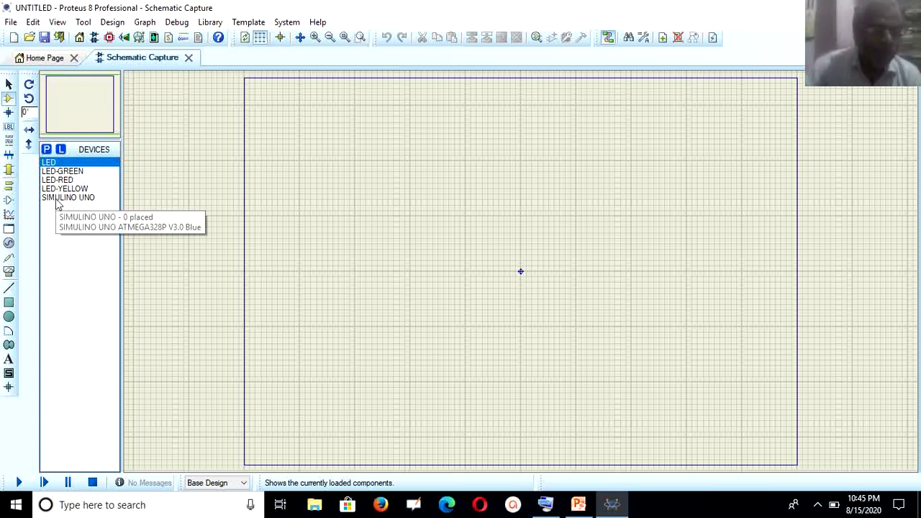
- Place the SIMULINO UNO in the sheet's upper-left area and a LED-RED to its upper right, rotating the LED anti-clockwise
left_click(58, 199)
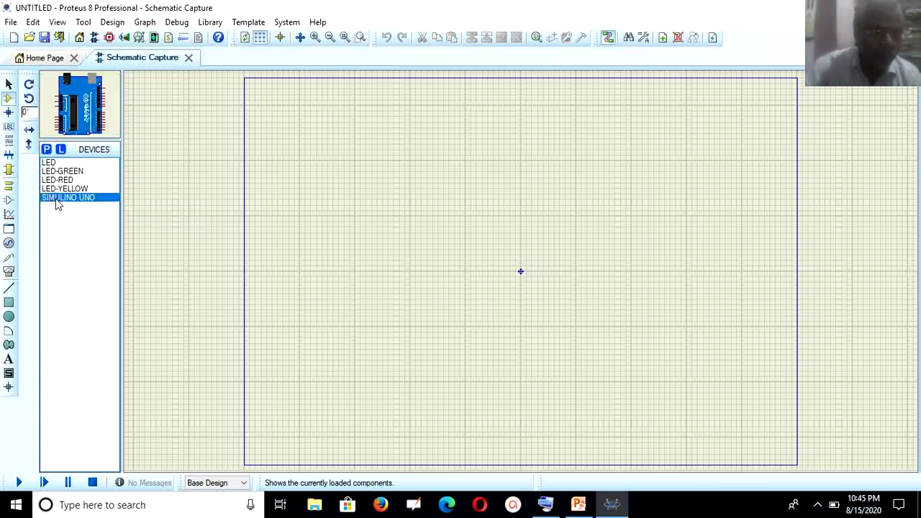
left_click(328, 148)
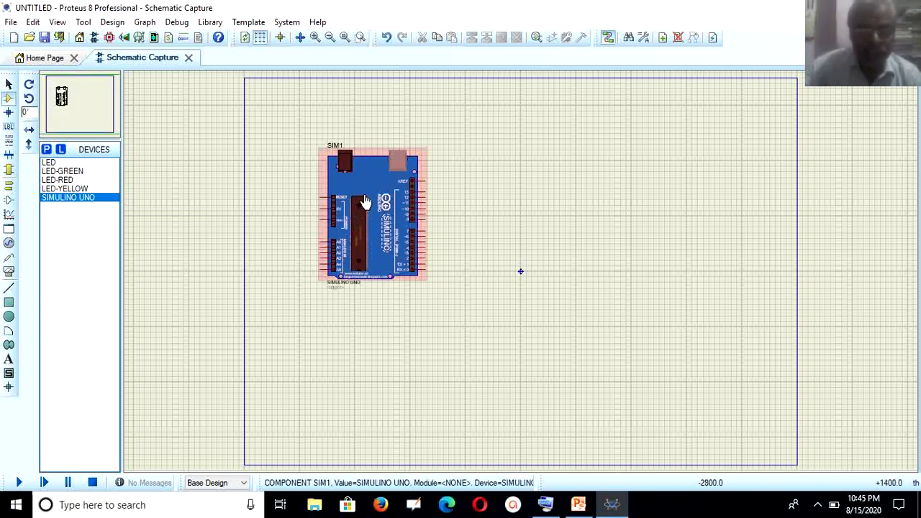
left_click(64, 181)
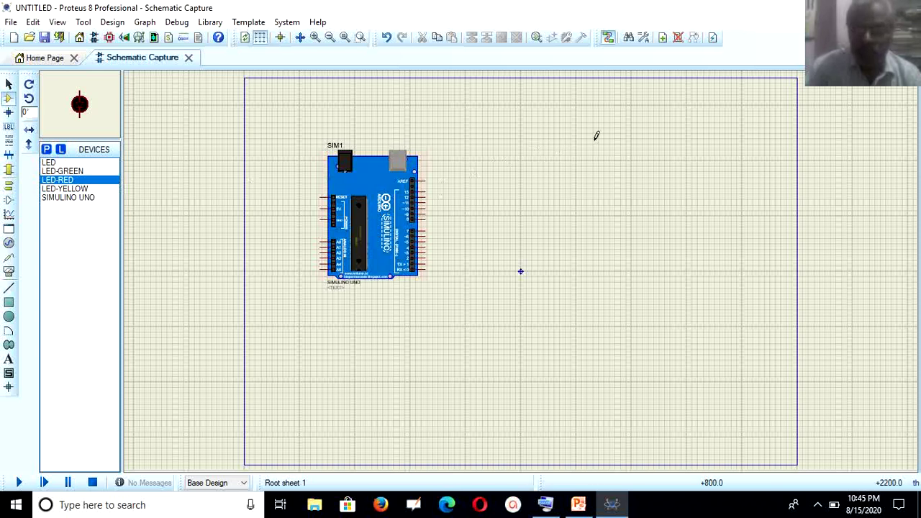
left_click(584, 132)
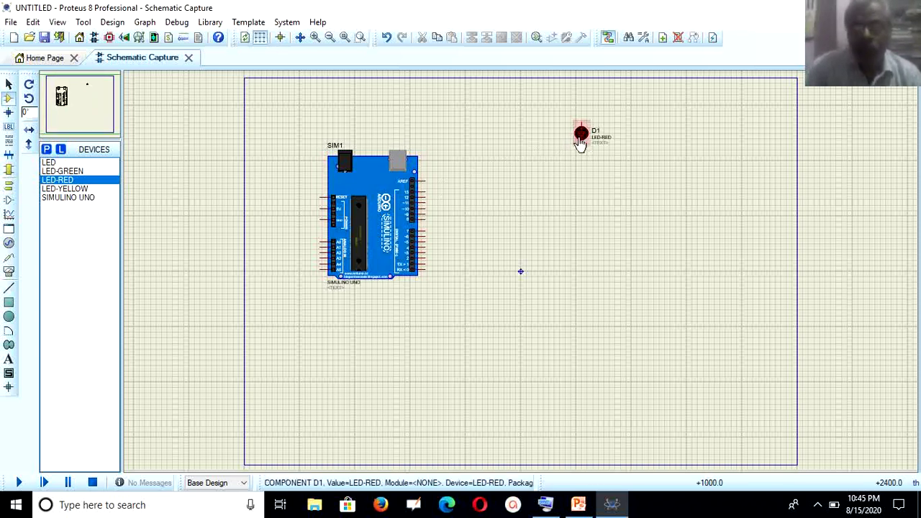
right_click(582, 140)
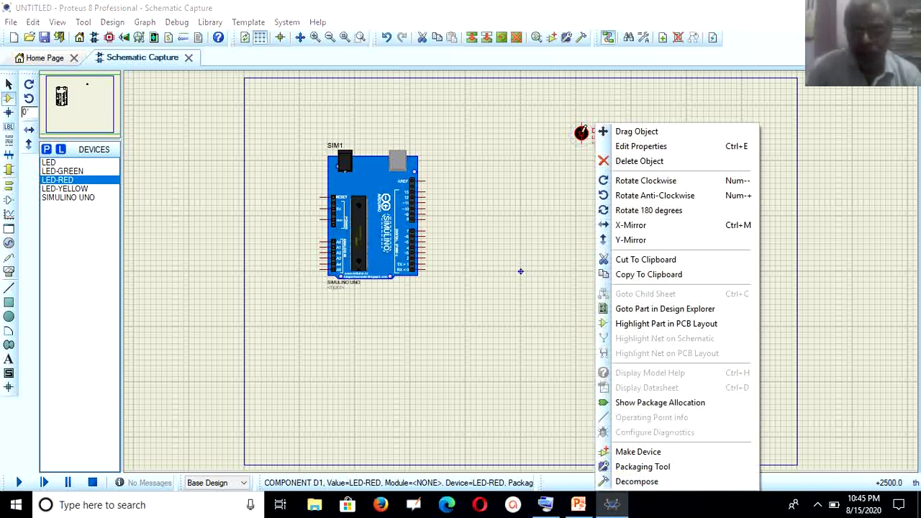
left_click(647, 196)
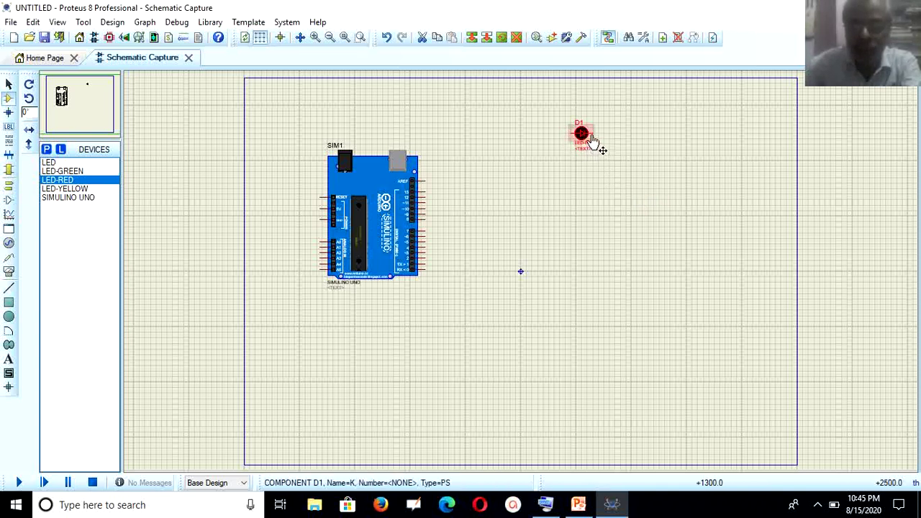
- Place a LED-YELLOW directly below the red LED D1 and rotate it anti-clockwise
left_click(68, 189)
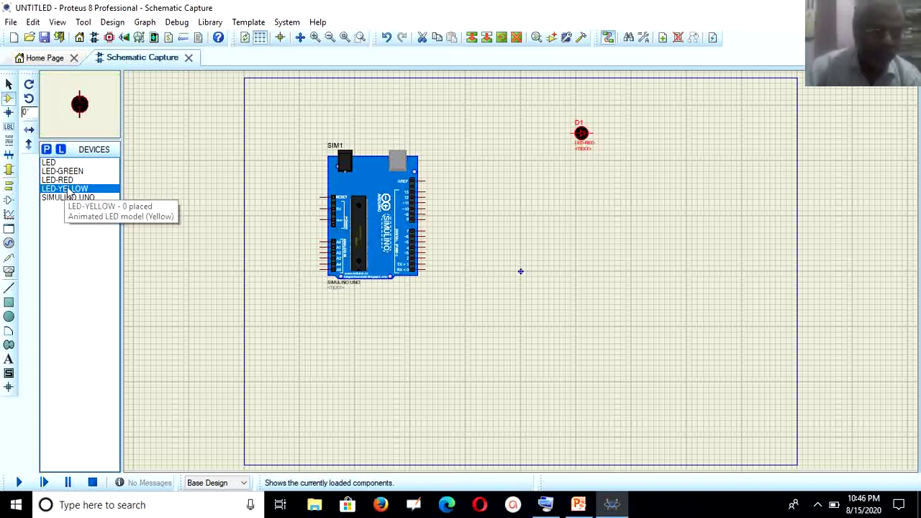
left_click(582, 178)
right_click(581, 184)
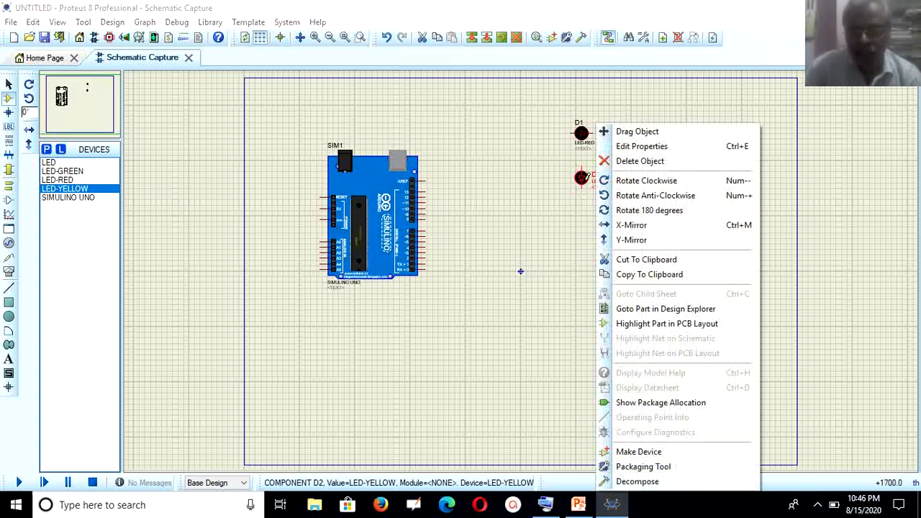
left_click(655, 196)
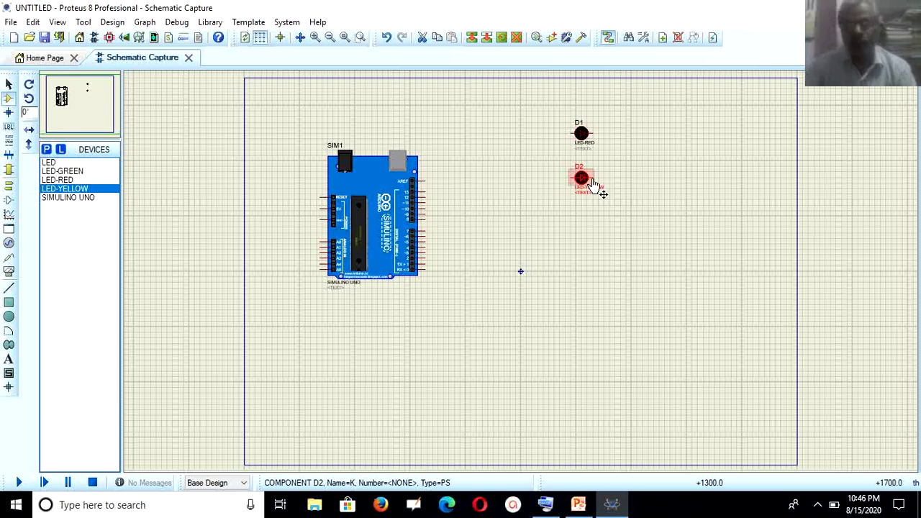
- Place a second LED-RED directly below the yellow LED D2 and rotate it anti-clockwise
left_click(54, 179)
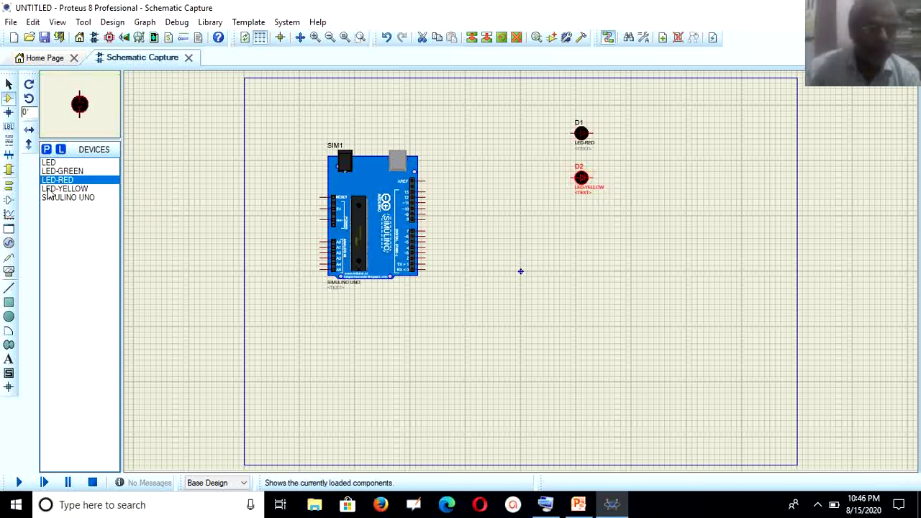
left_click(582, 216)
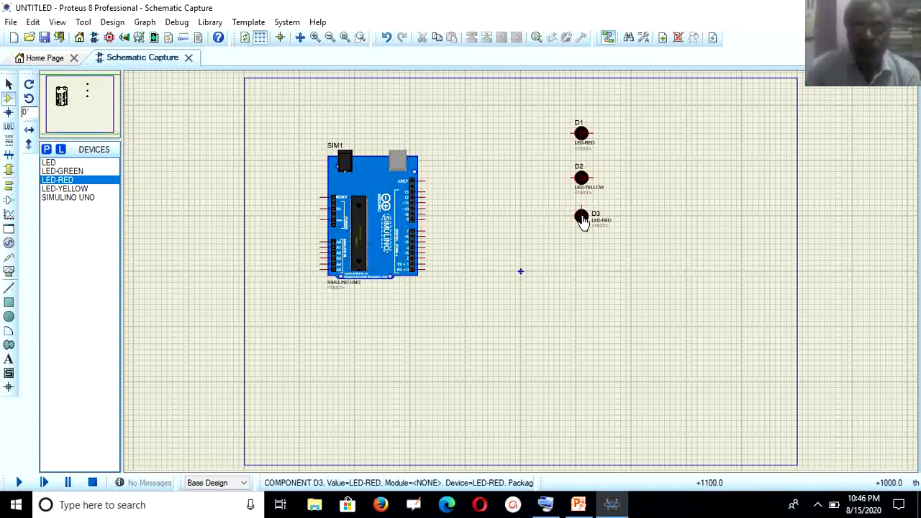
right_click(582, 220)
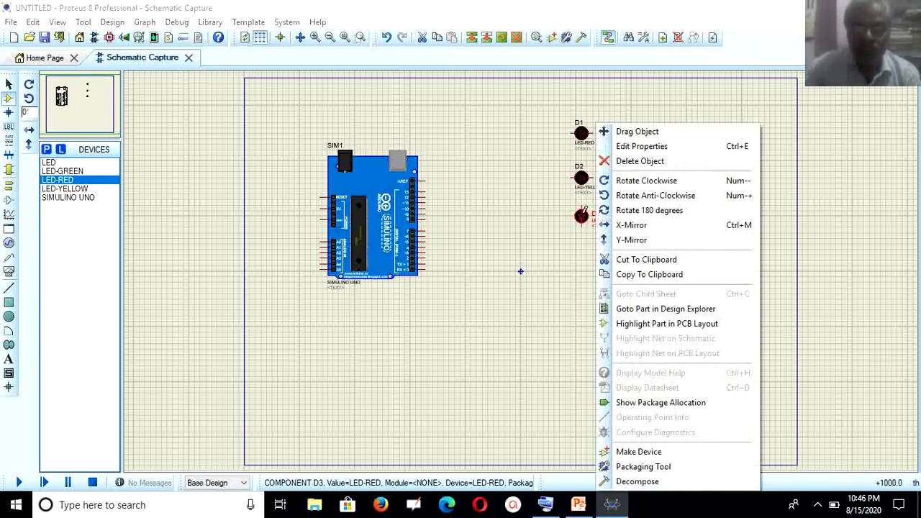
left_click(632, 202)
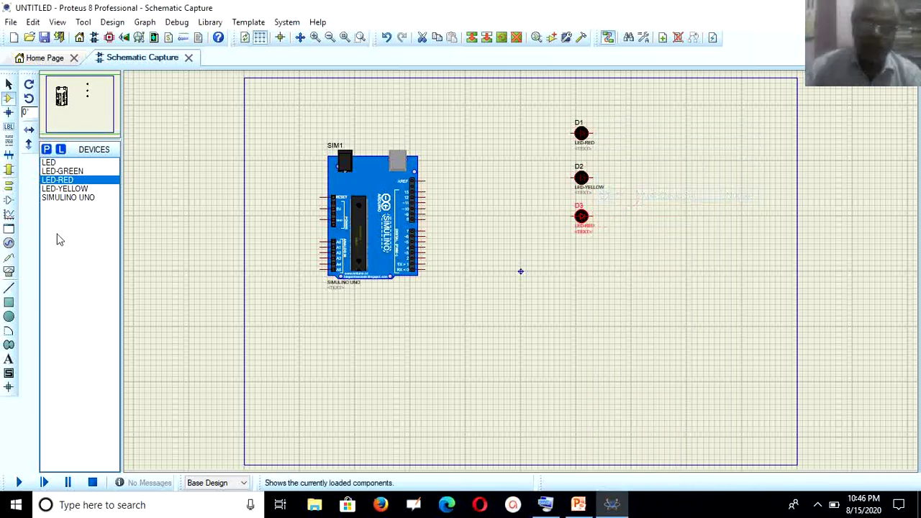
- Place a GROUND terminal to the right of the yellow LED D2, level with it, and rotate it anti-clockwise
left_click(9, 186)
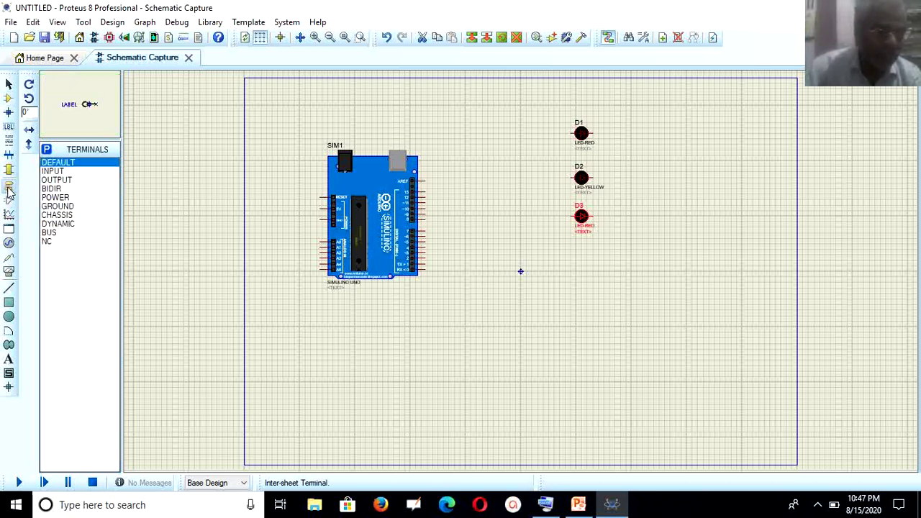
left_click(55, 206)
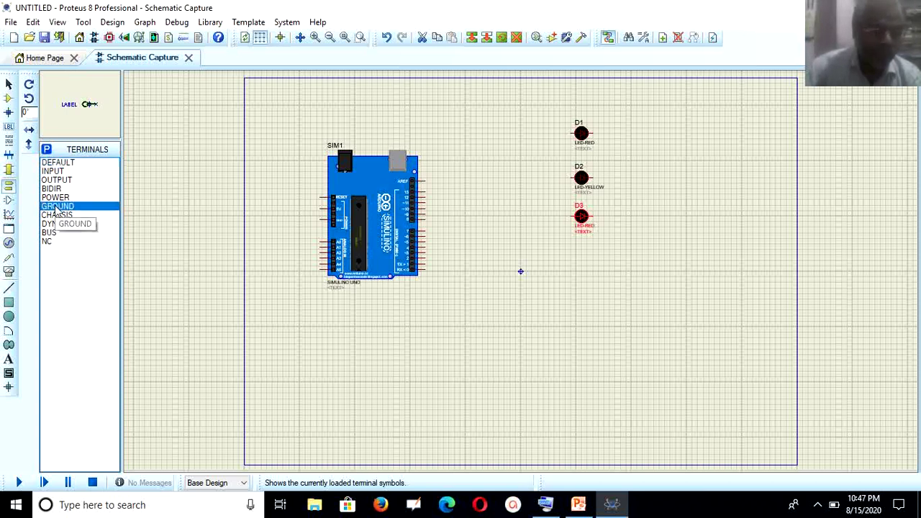
left_click(656, 164)
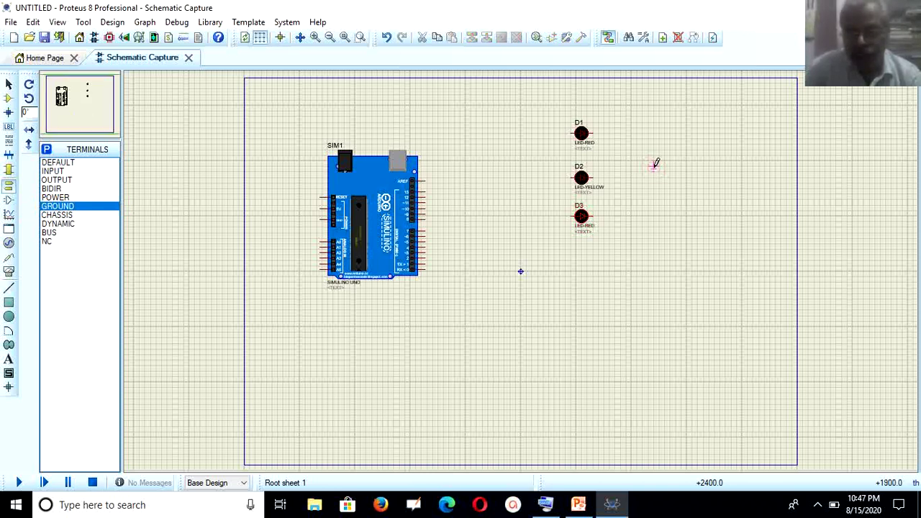
left_click(659, 176)
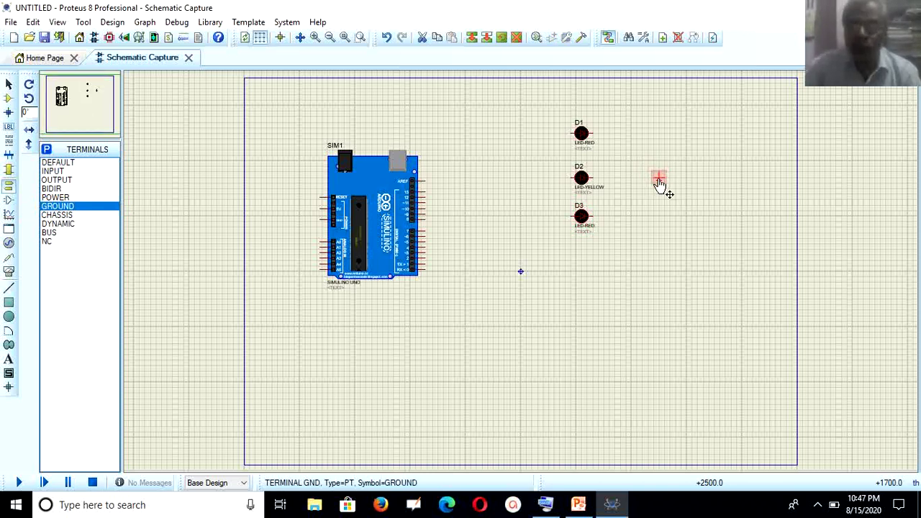
right_click(659, 183)
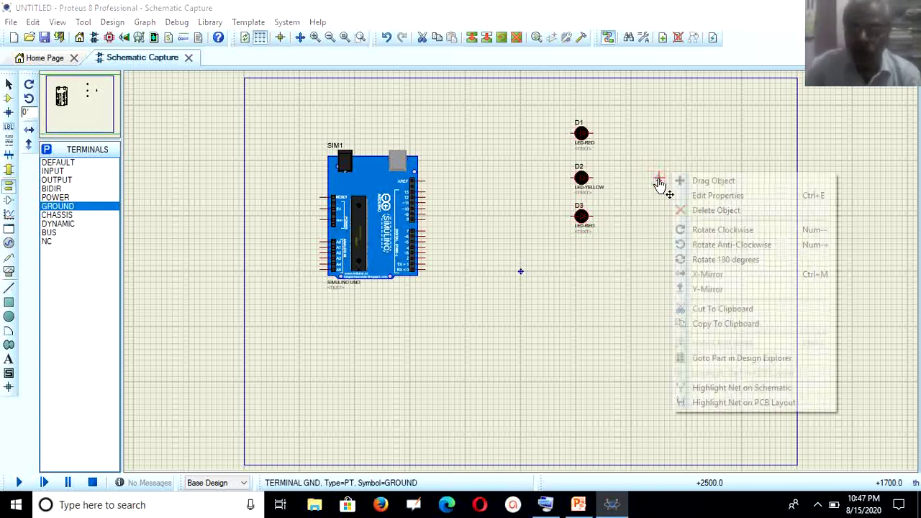
left_click(705, 248)
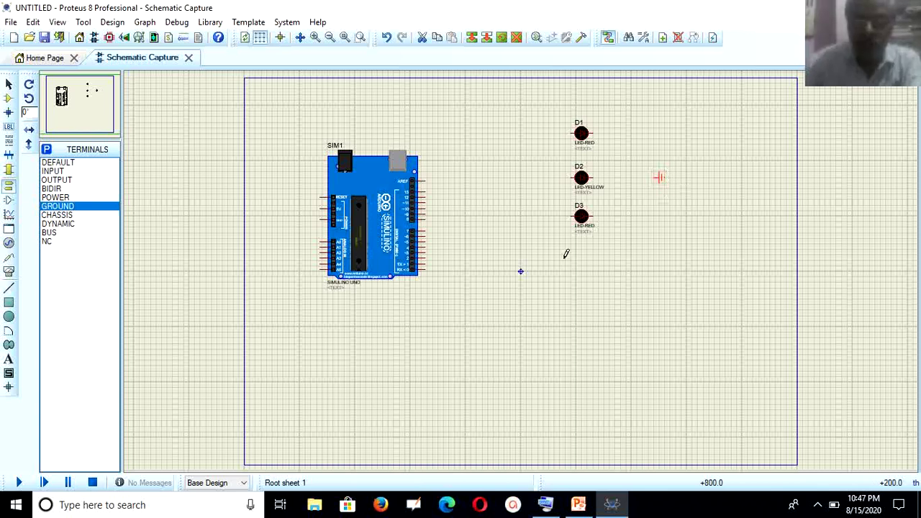
- Wire the right-hand pins of LEDs D1, D2 and D3 to the ground terminal, joining D1 and D3 onto D2's ground wire
left_click(590, 177)
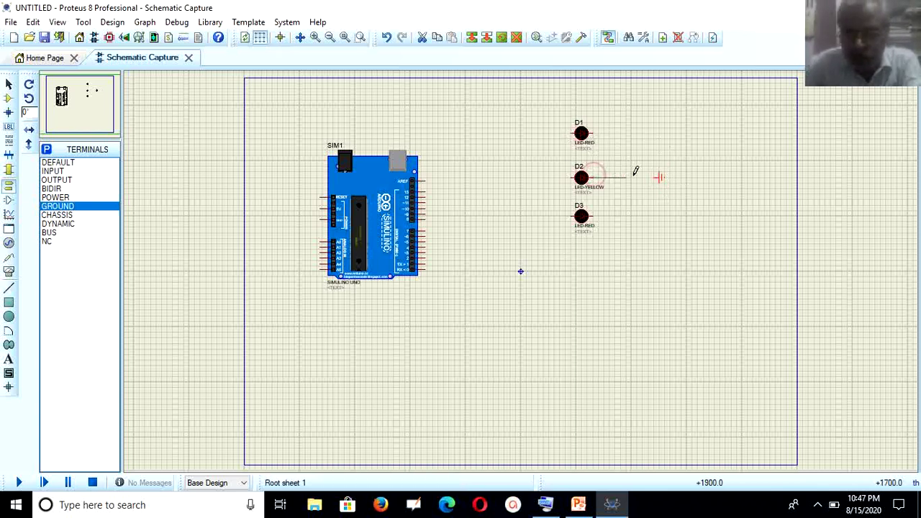
left_click(657, 177)
left_click(590, 132)
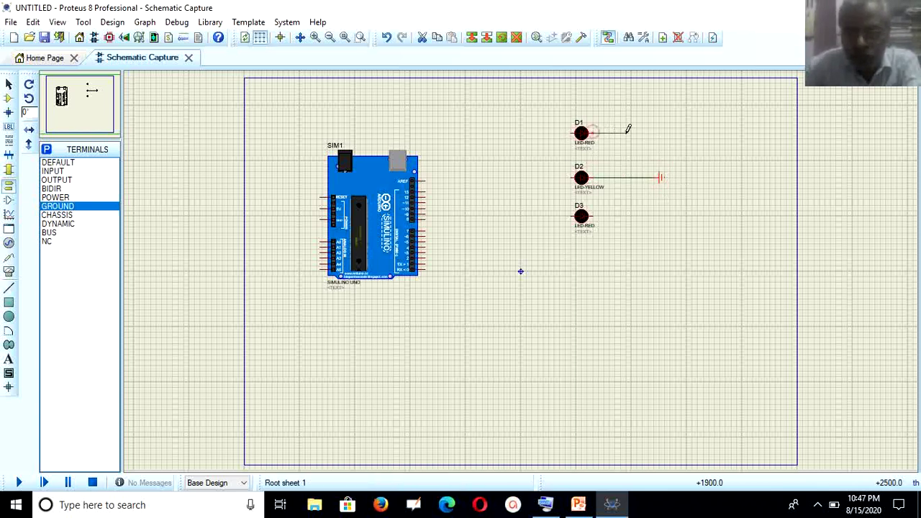
left_click(631, 177)
left_click(590, 215)
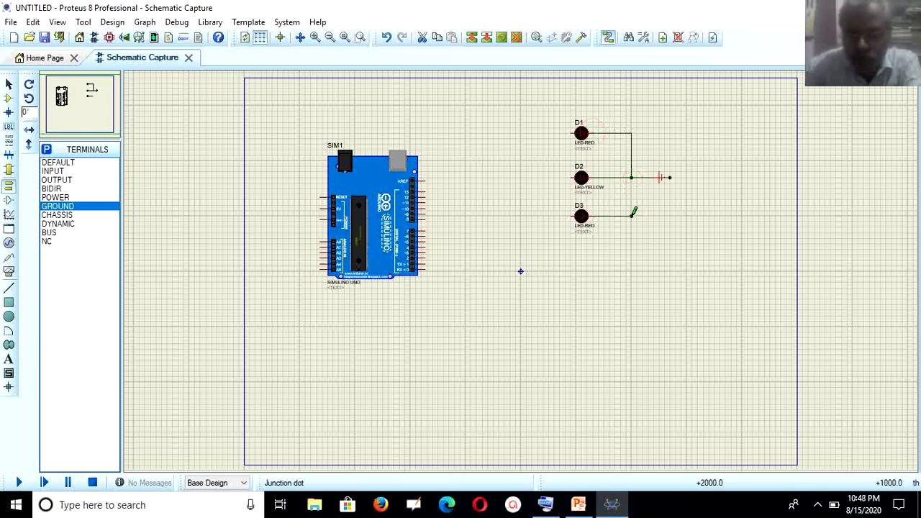
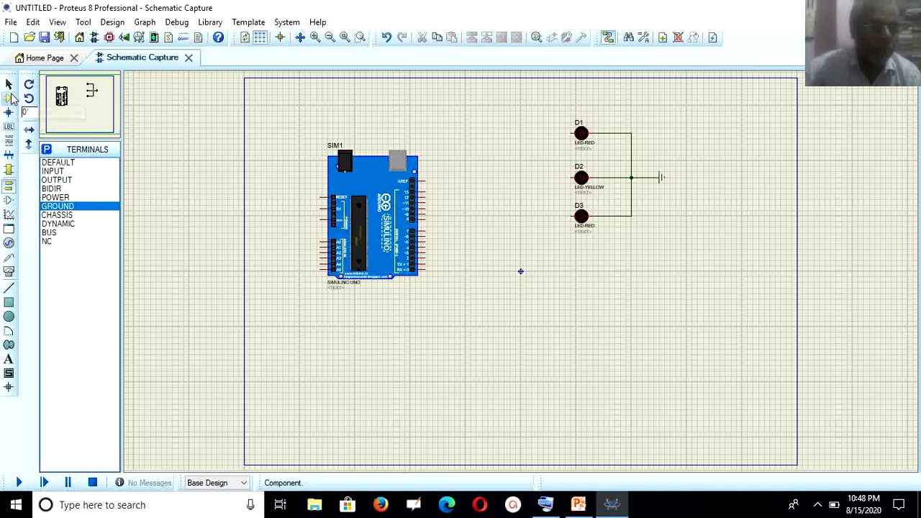
- Find the part with the keyword "resistor" and add the analog primitive RESISTOR to the project's device list
left_click(8, 98)
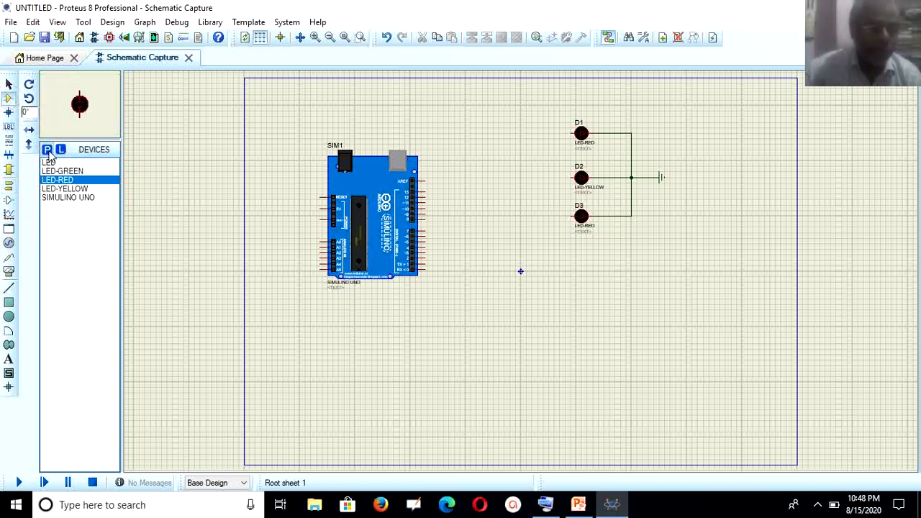
left_click(46, 149)
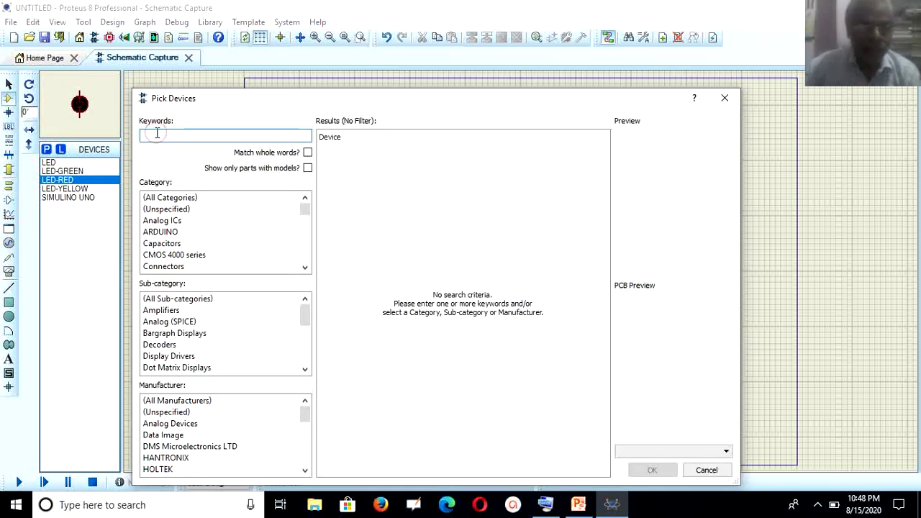
type("resistor")
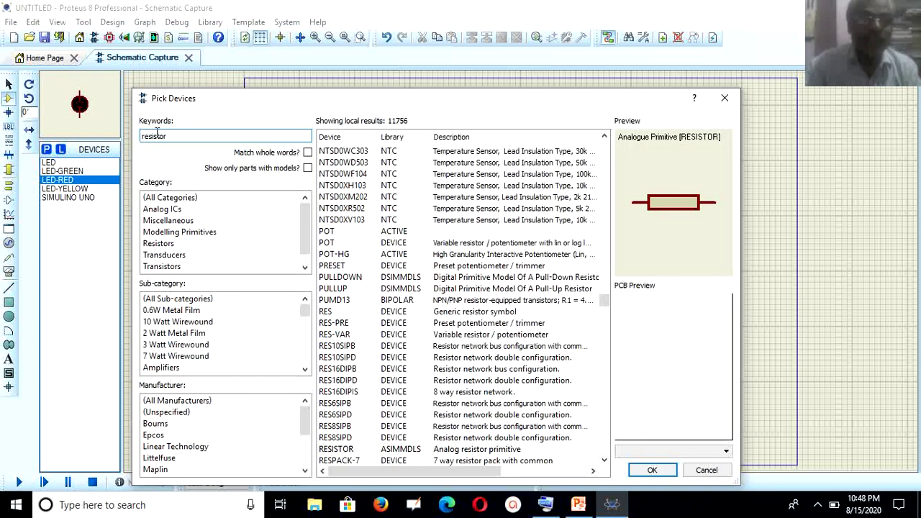
key("Return")
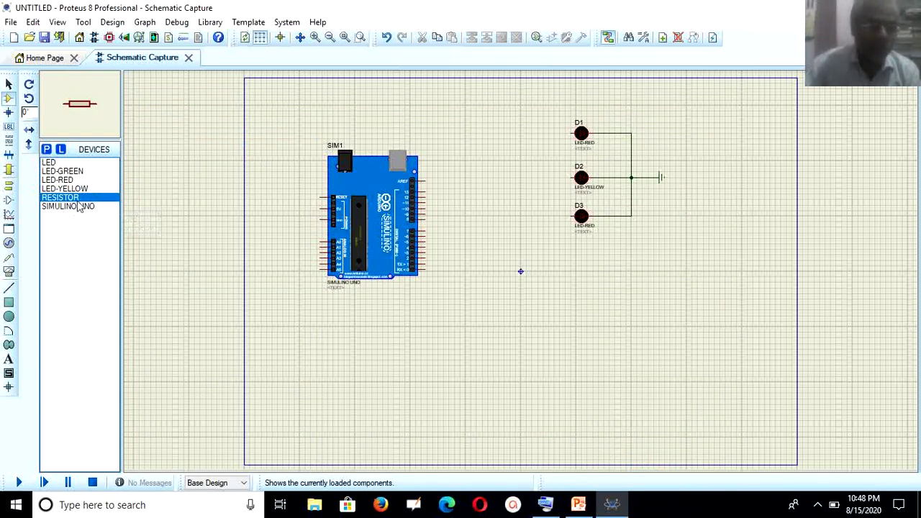
- Place three RESISTOR parts left of LEDs D1, D2 and D3, one level with each, and wire each resistor to its LED
left_click(522, 128)
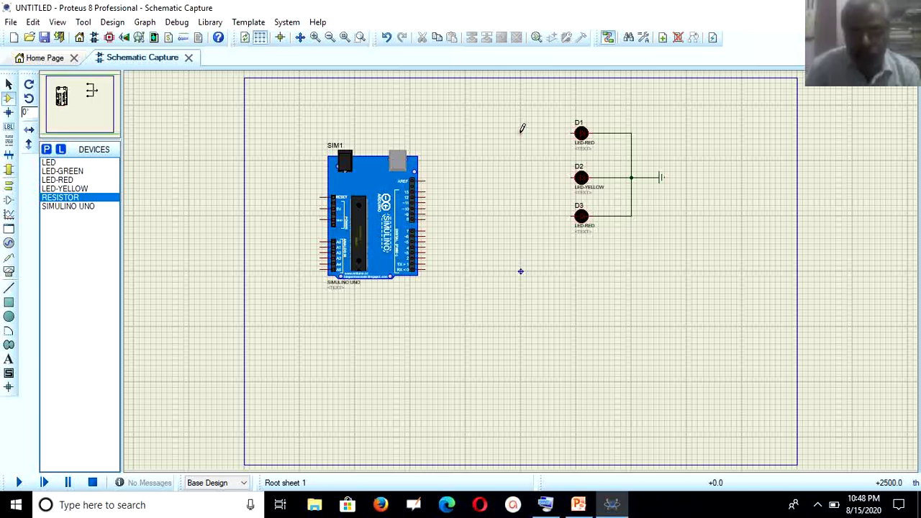
left_click(531, 134)
left_click(63, 200)
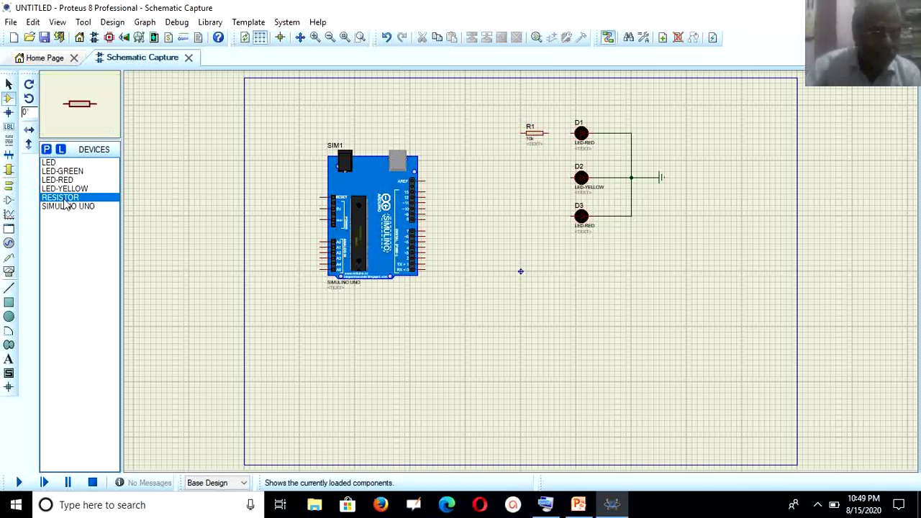
left_click(533, 173)
left_click(544, 177)
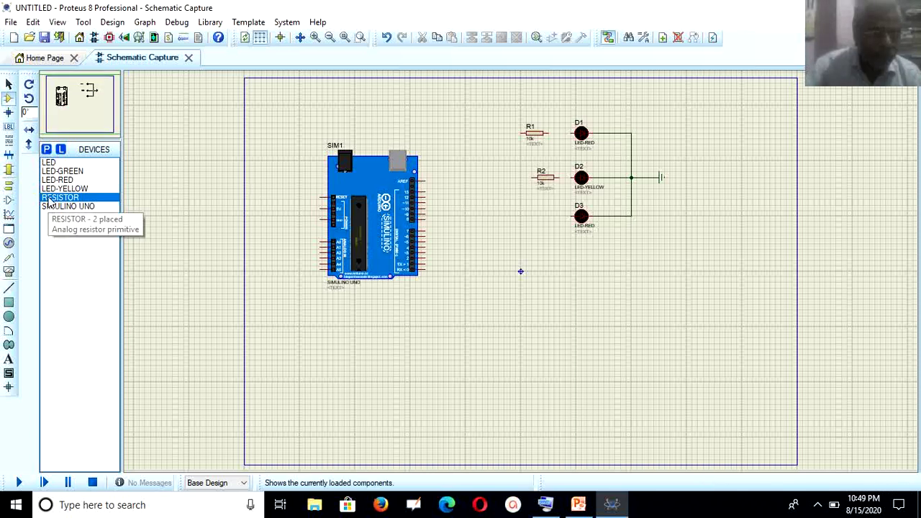
left_click(49, 200)
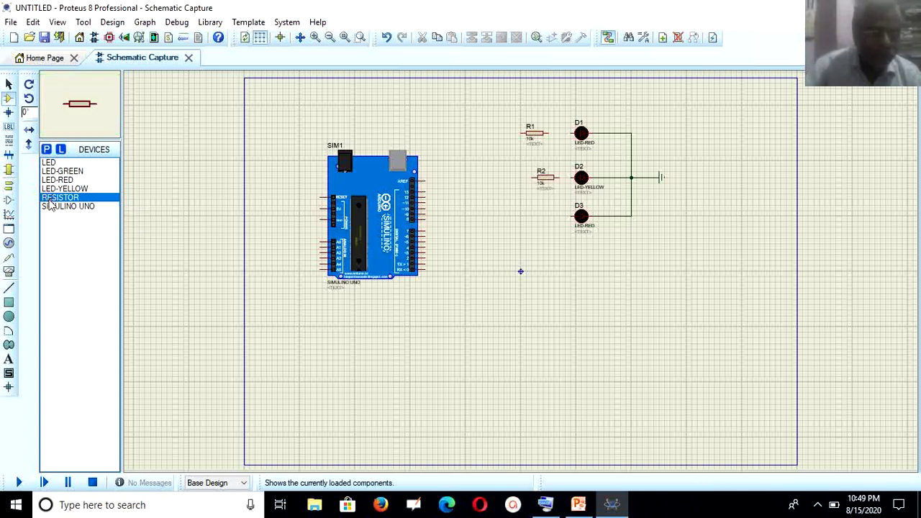
left_click(529, 211)
left_click(538, 216)
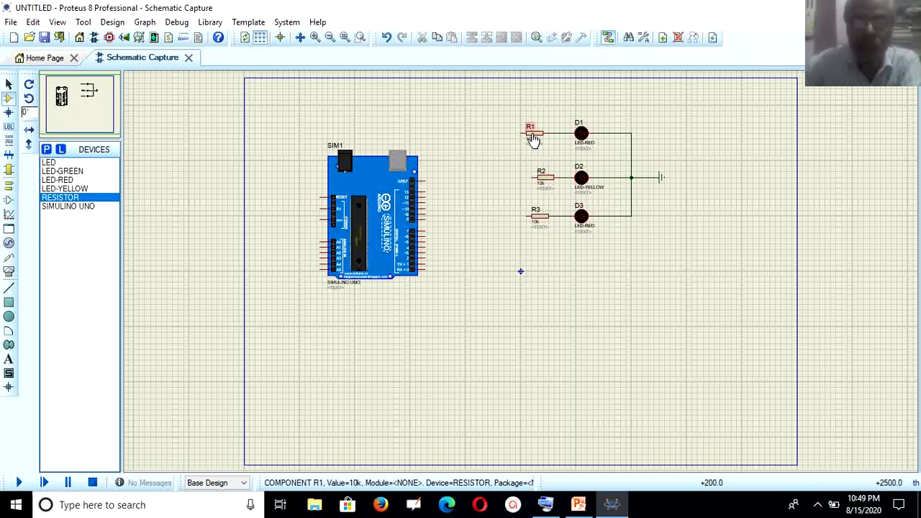
- Set the resistance of R1, the resistor beside LED D1, to 220 ohms
right_click(532, 139)
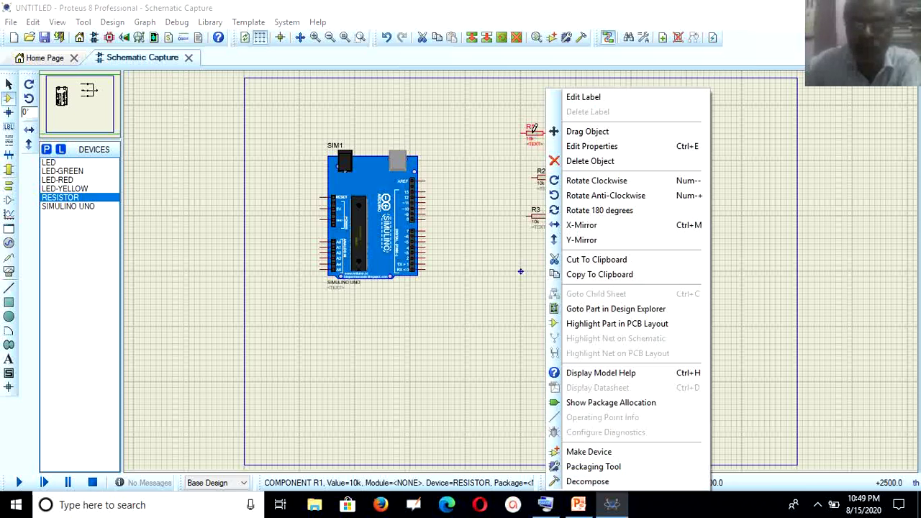
left_click(586, 148)
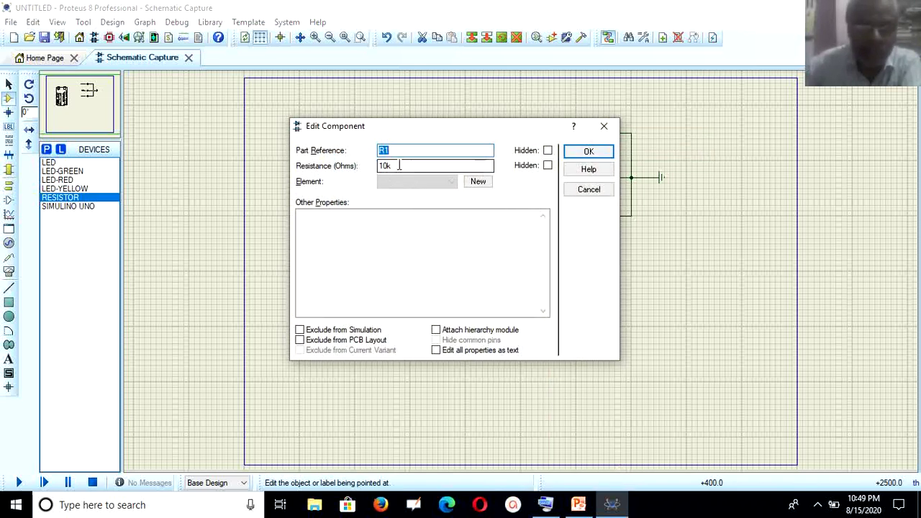
left_click_drag(399, 166, 372, 166)
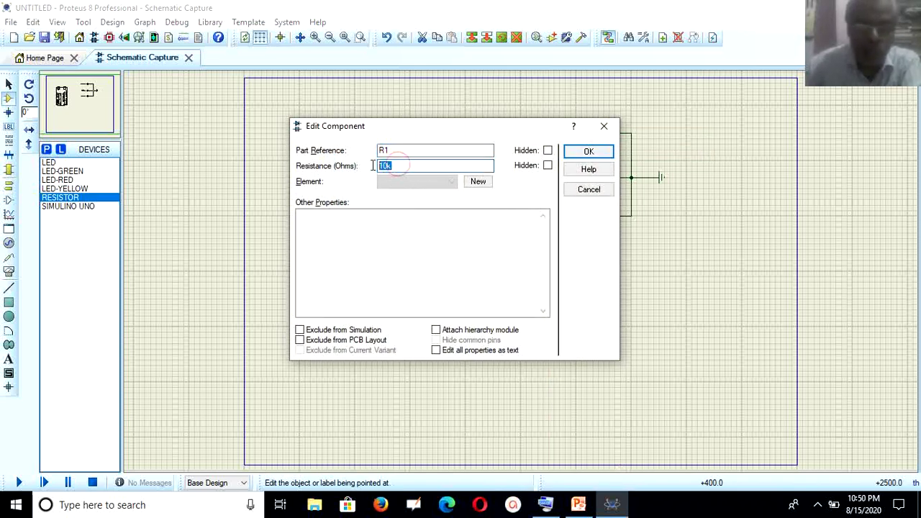
type("220")
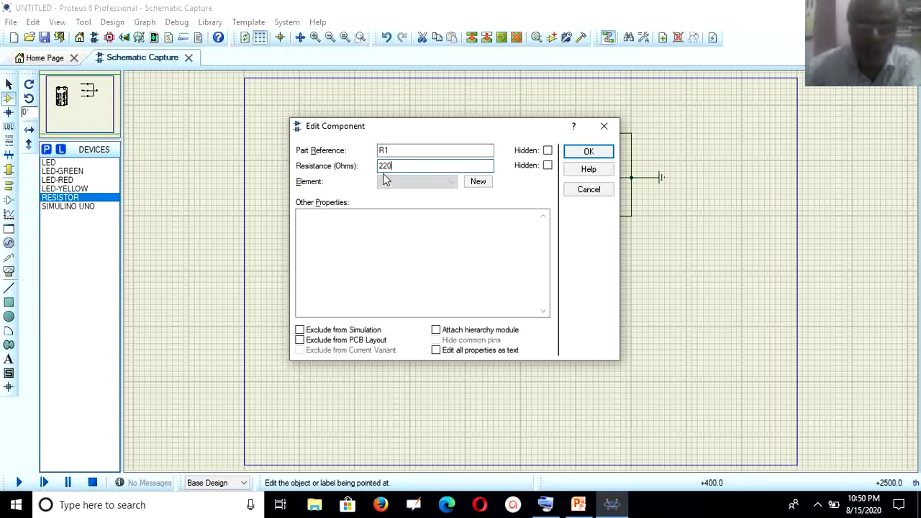
left_click(588, 153)
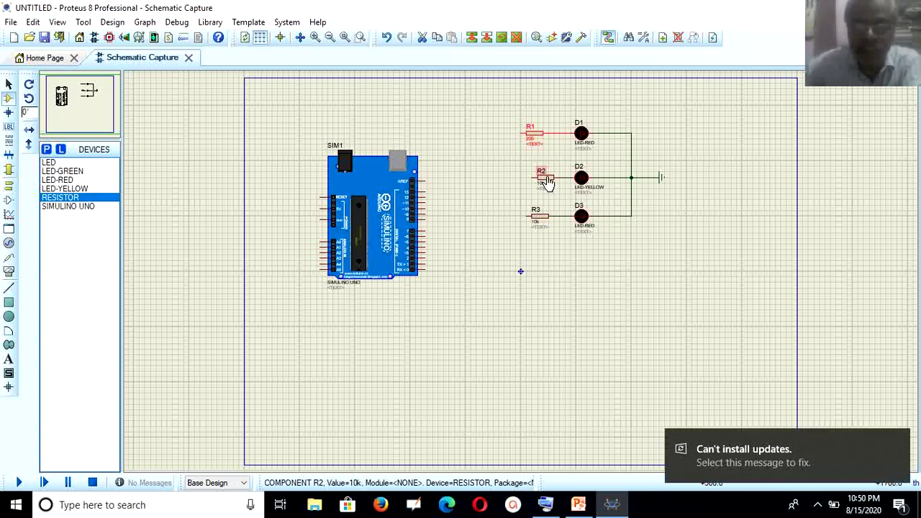
- Set the resistance of R2, the resistor beside the yellow LED D2, to 220 ohms
right_click(546, 180)
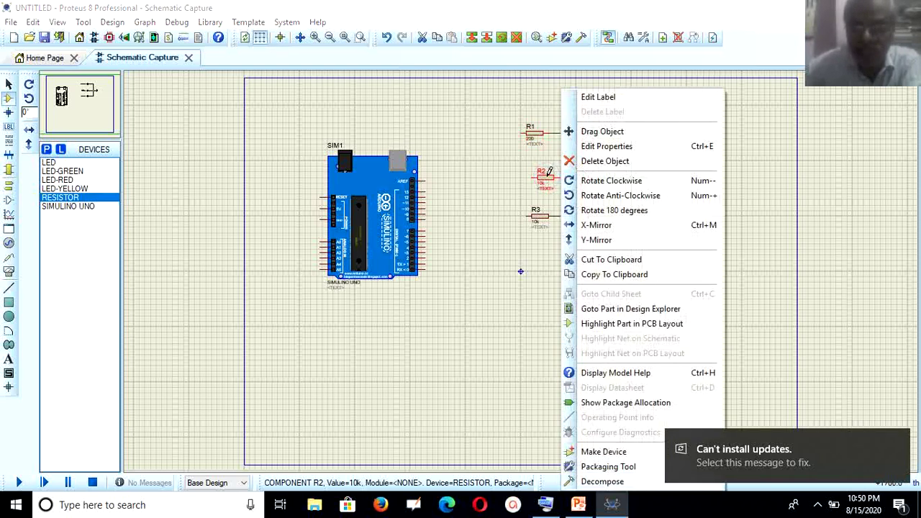
left_click(601, 146)
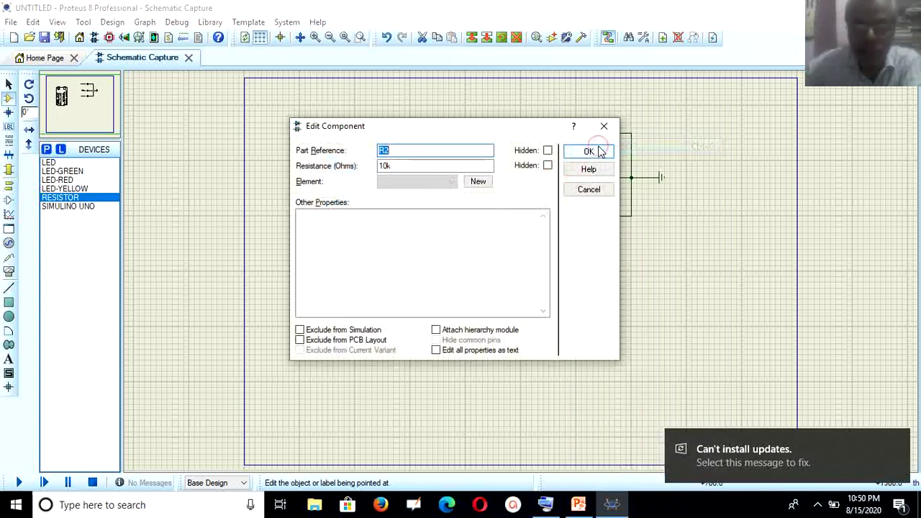
double_click(385, 165)
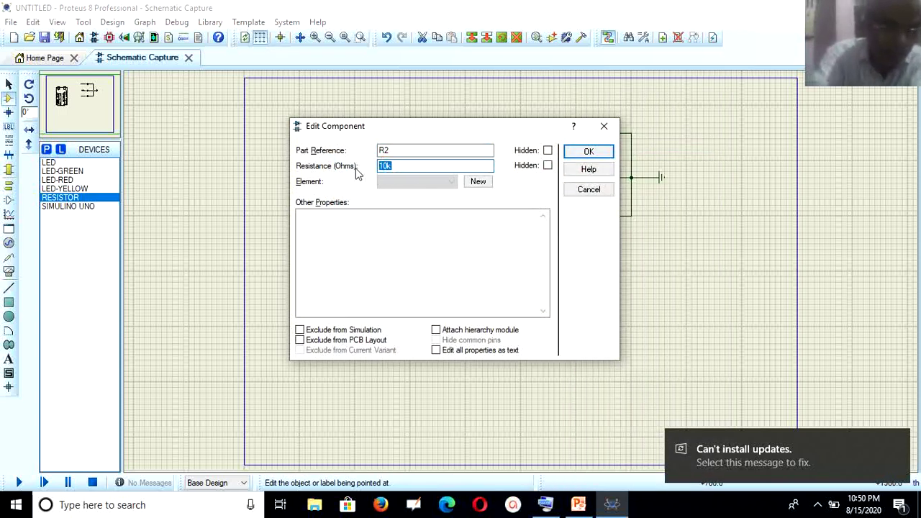
type("220")
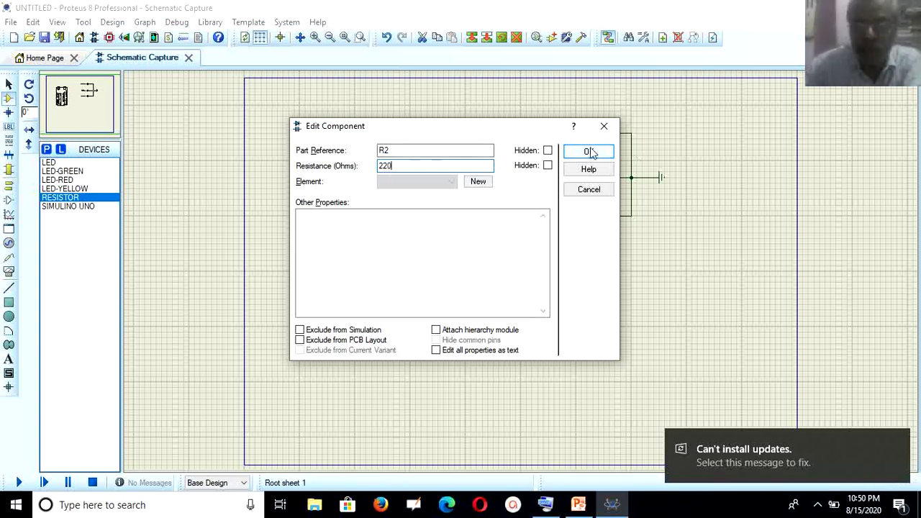
left_click(588, 152)
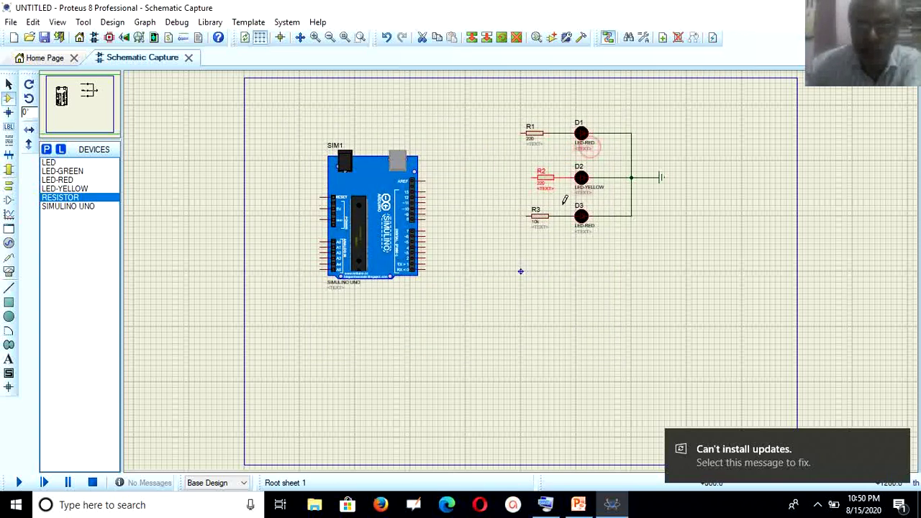
- Set the resistance of R3, the resistor beside LED D3, to 220 ohms
right_click(539, 224)
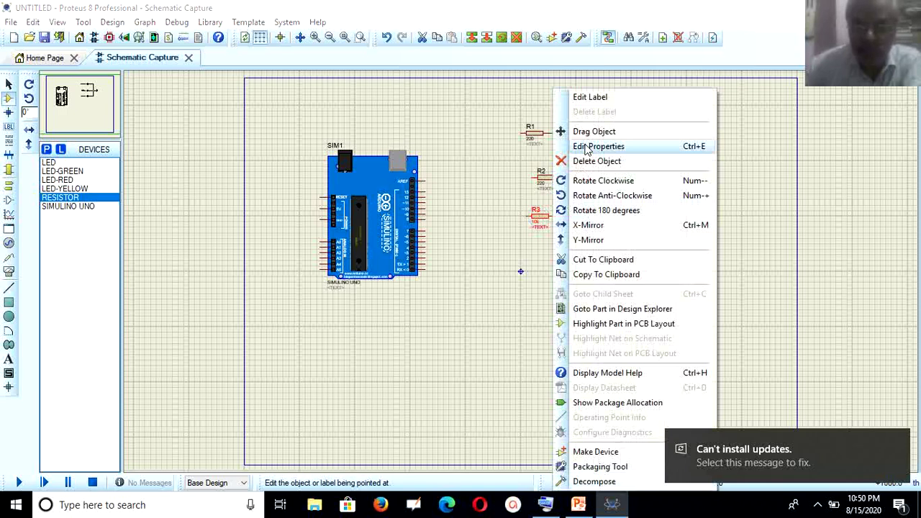
left_click(587, 147)
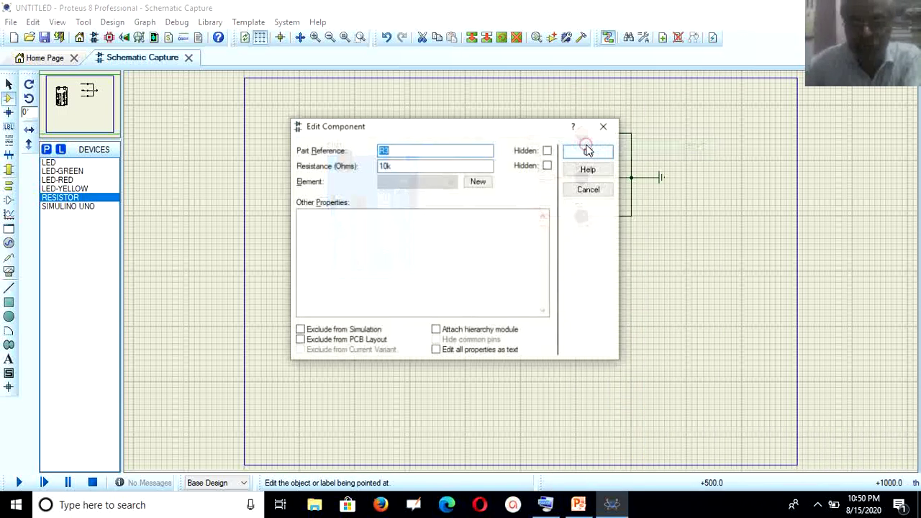
double_click(407, 166)
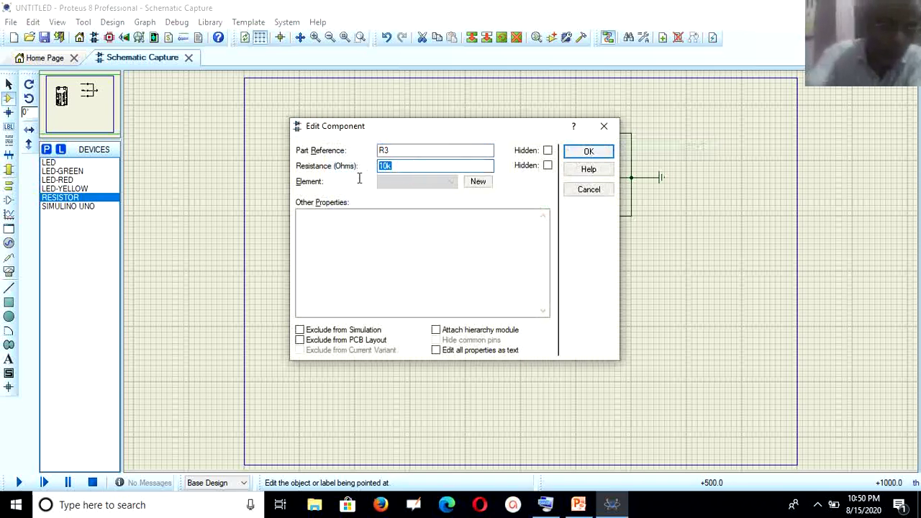
type("220")
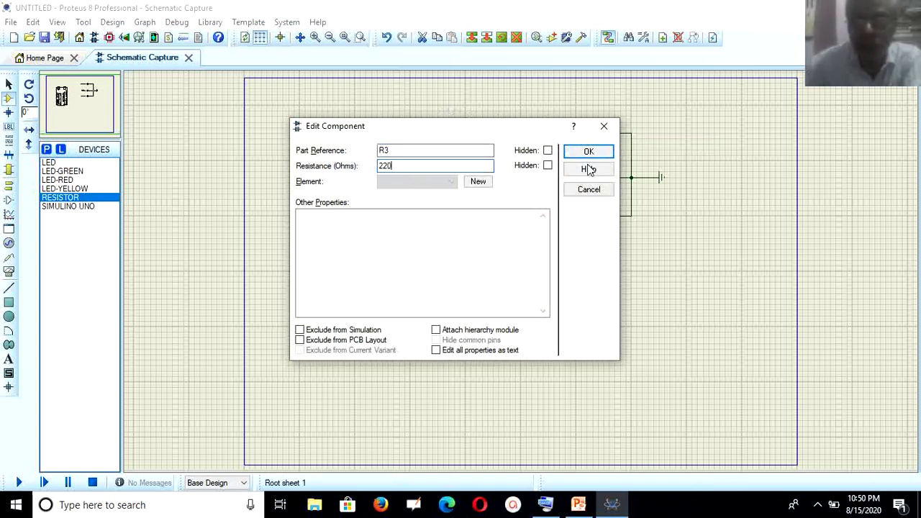
left_click(589, 152)
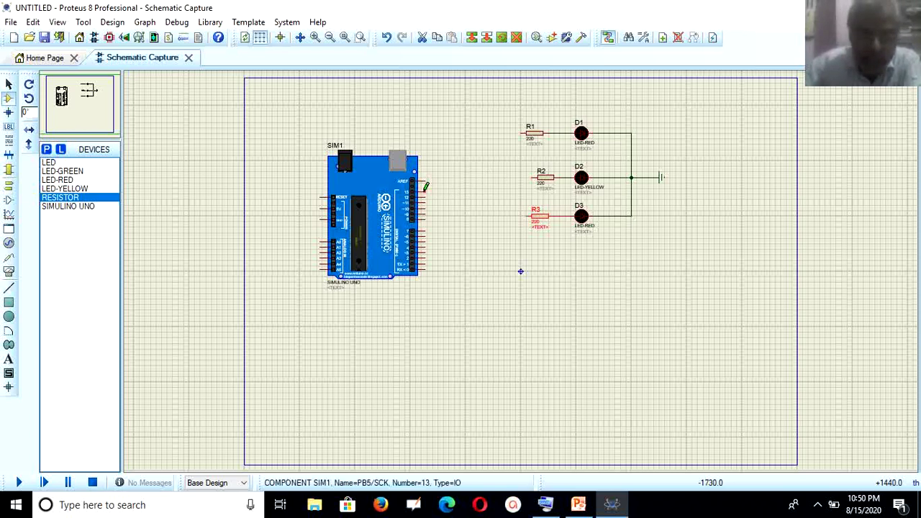
- Wire SIMULINO UNO pins 13, 12 and 11 to the free left ends of resistors R1, R2 and R3 respectively
left_click(425, 187)
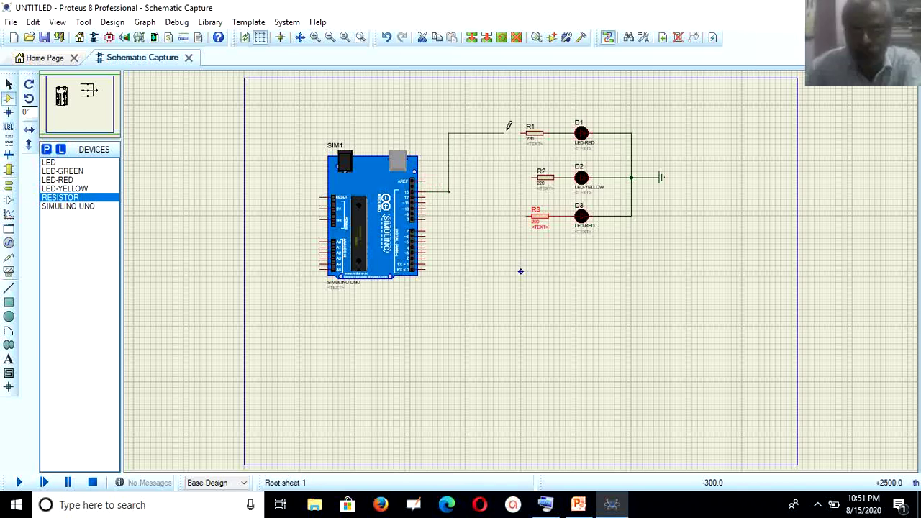
left_click(522, 133)
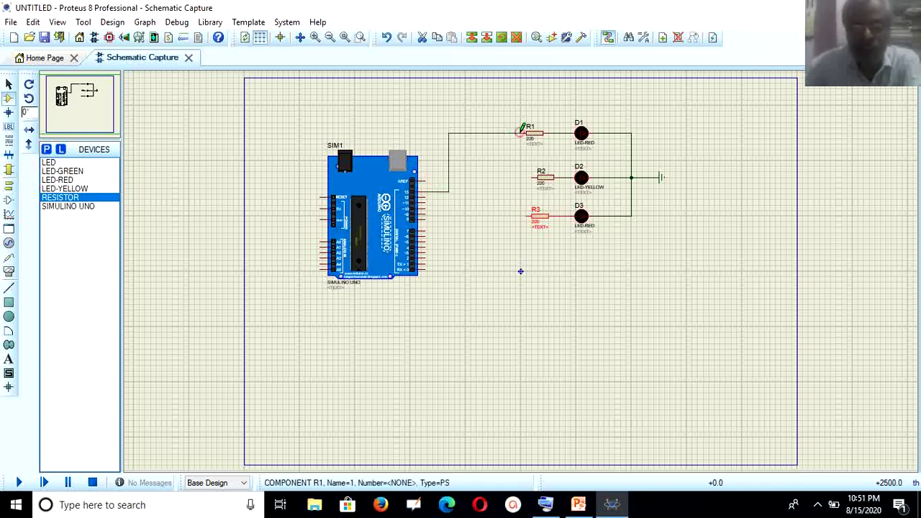
left_click(425, 192)
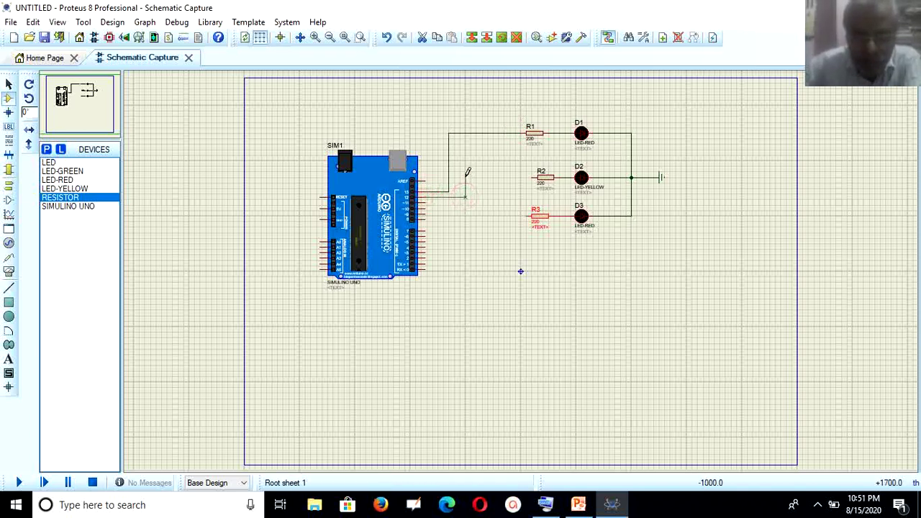
left_click(530, 177)
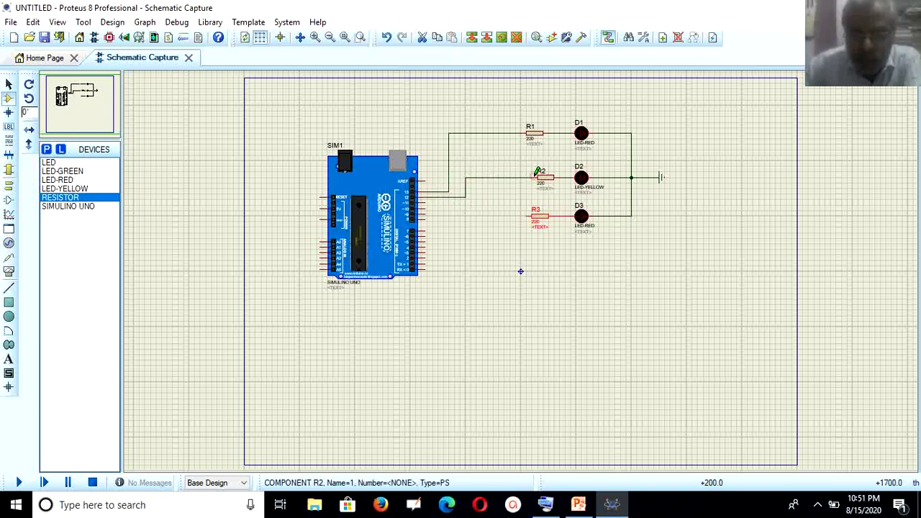
left_click(428, 197)
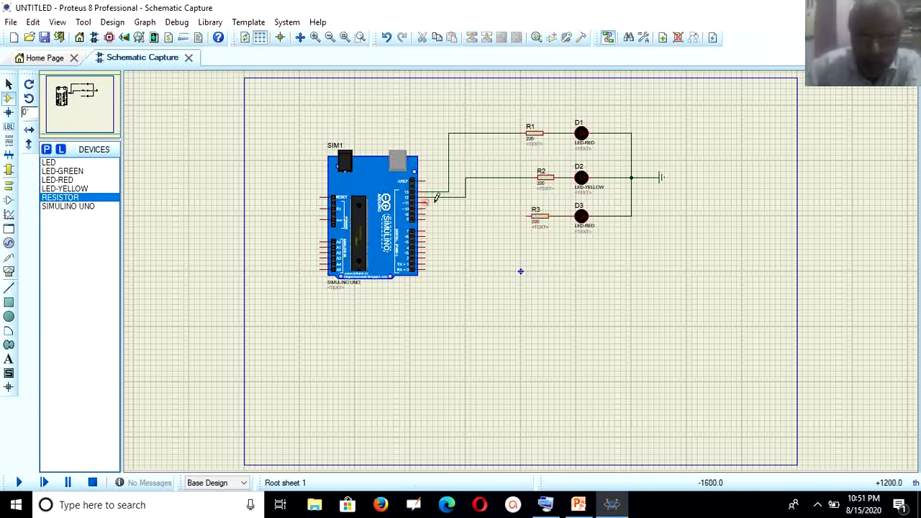
left_click(530, 215)
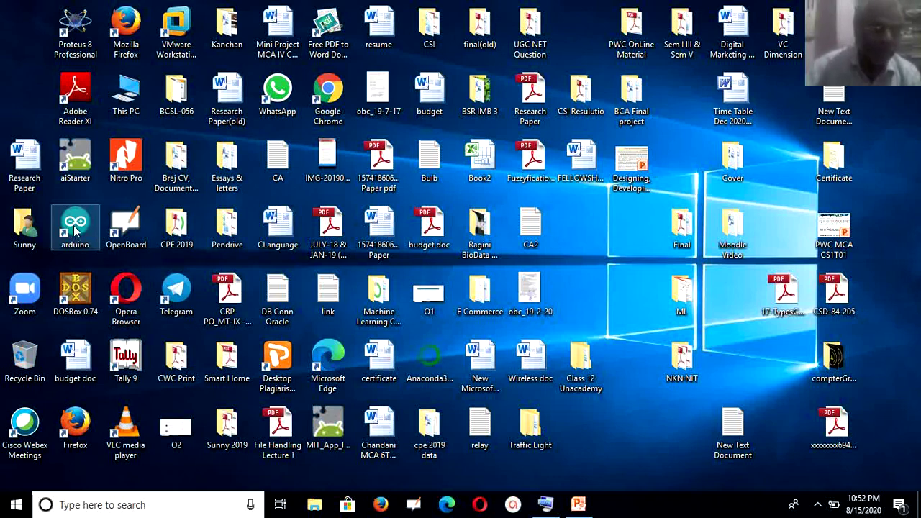
- Launch the Arduino IDE from the desktop to open the 4-Way_Traffic_Signal_on_Proteus_8.9 sketch
double_click(75, 227)
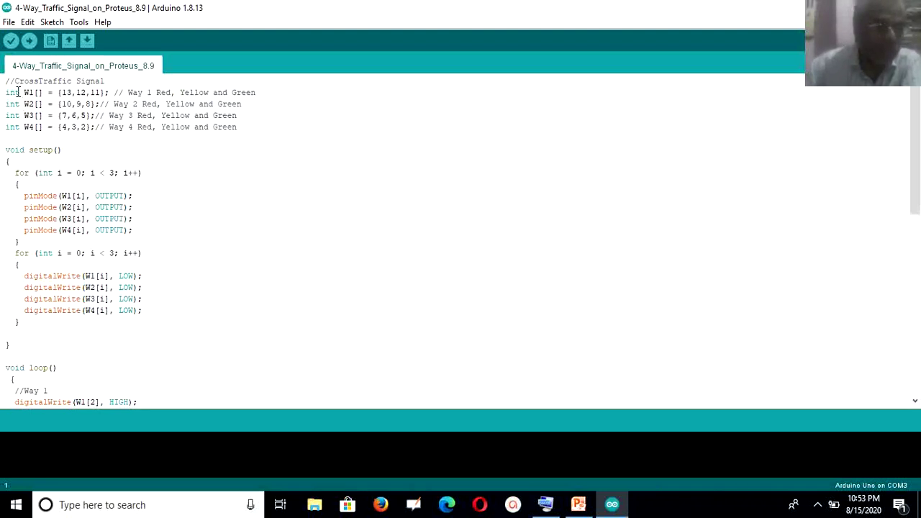
- Review the sketch's code from the pin arrays through Way 4, and verify the sketch
scroll(136, 160, "down", 14)
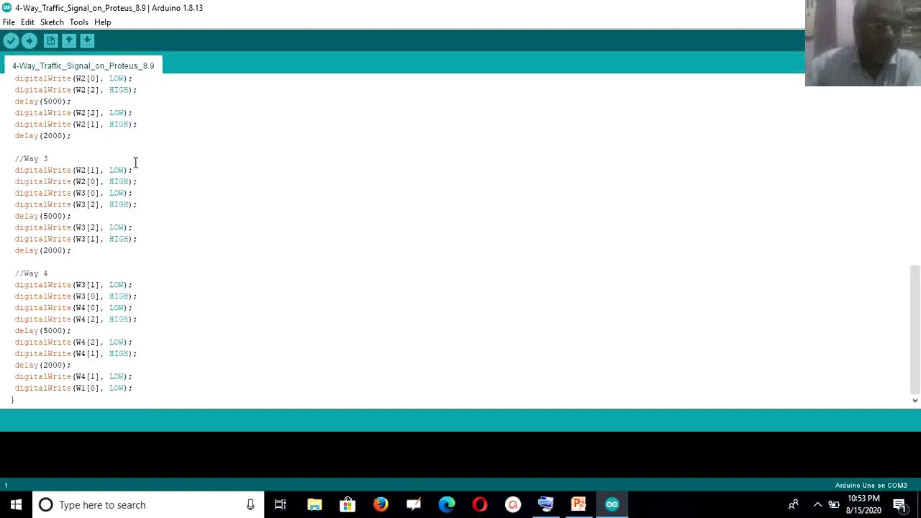
scroll(136, 161, "up", 12)
scroll(136, 160, "up", 2)
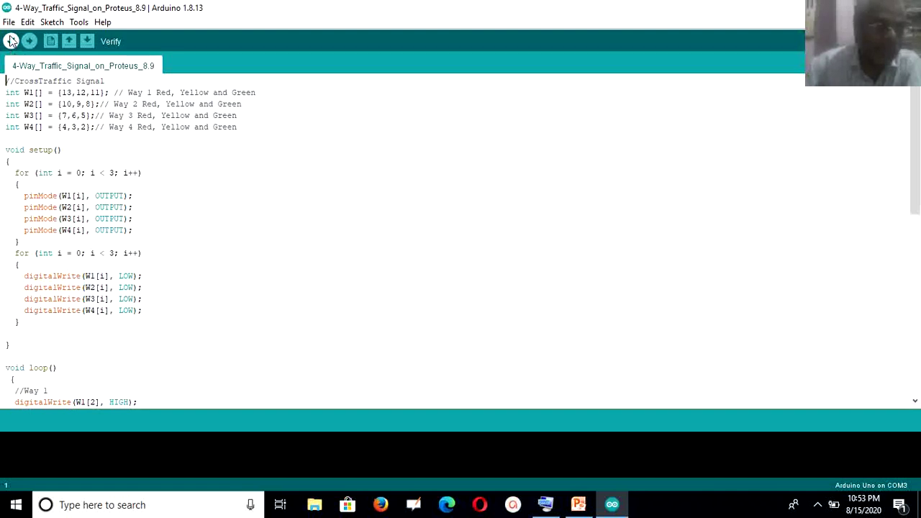
left_click(16, 43)
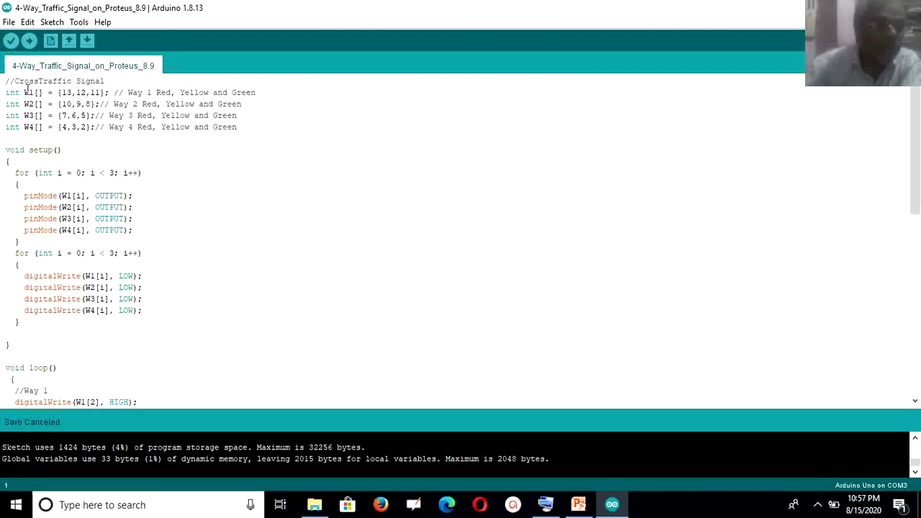
- Save the sketch as 4-Way_Traffic_Signal_on_Proteus_8.9 in the Arduino folder under Documents
key("ctrl+s")
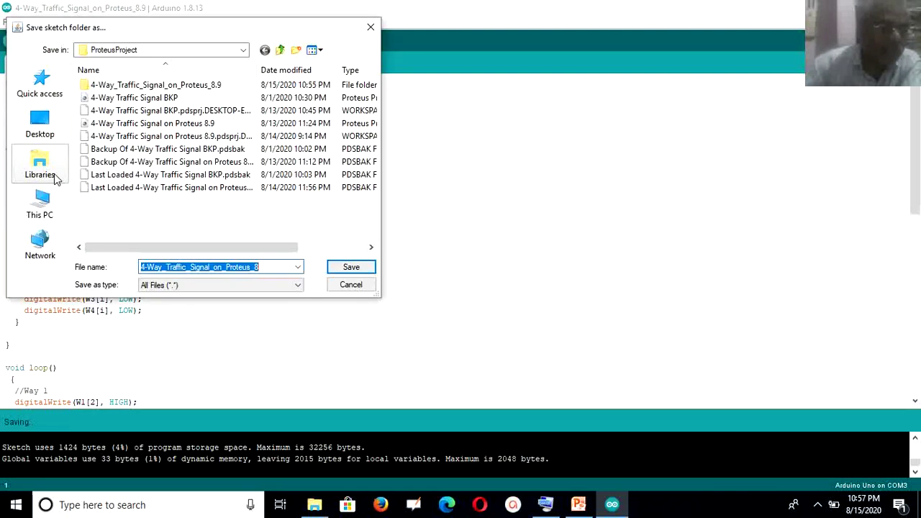
left_click(41, 203)
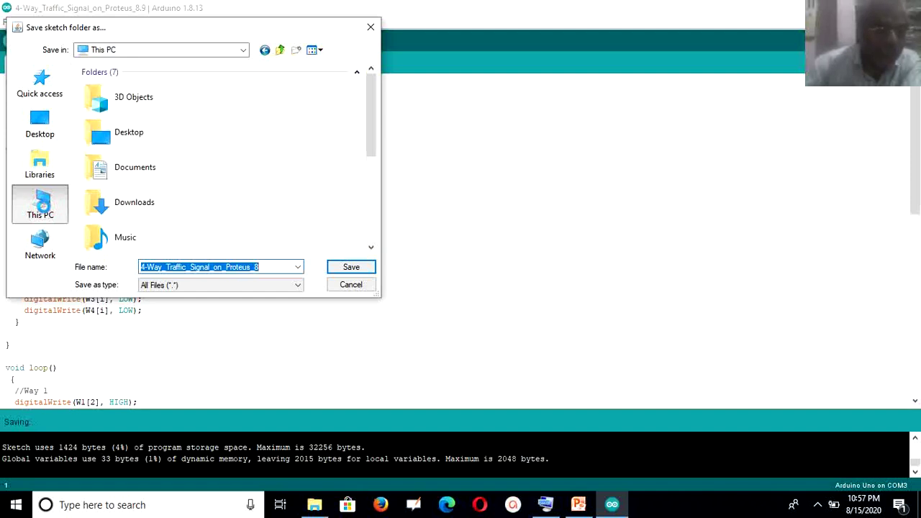
double_click(128, 173)
left_click(113, 164)
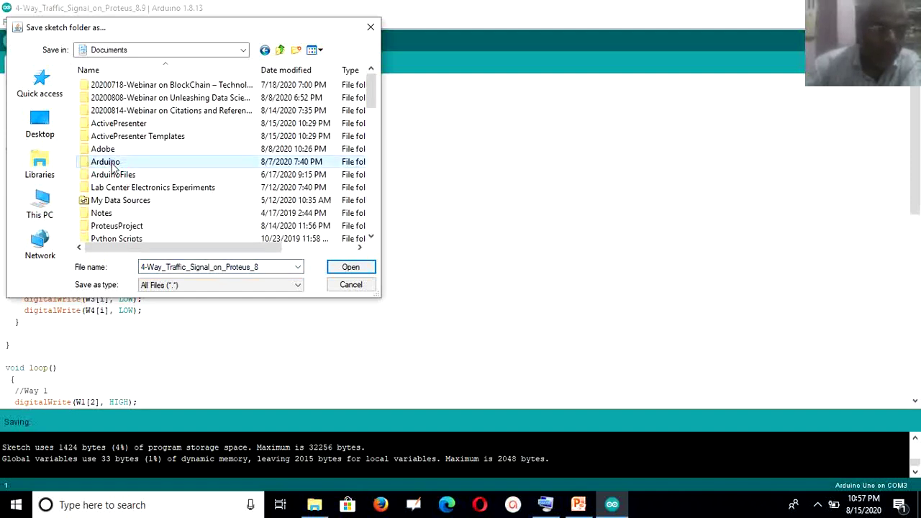
double_click(112, 164)
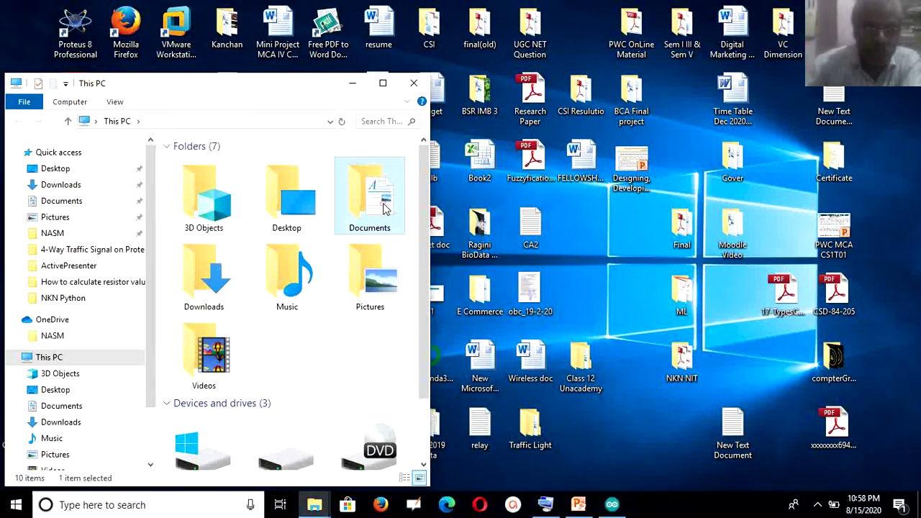
- Browse in File Explorer to Documents > Arduino > 4-Way_Traffic_Signal_on_Proteus_8.9 and maximize the window
double_click(379, 202)
double_click(212, 243)
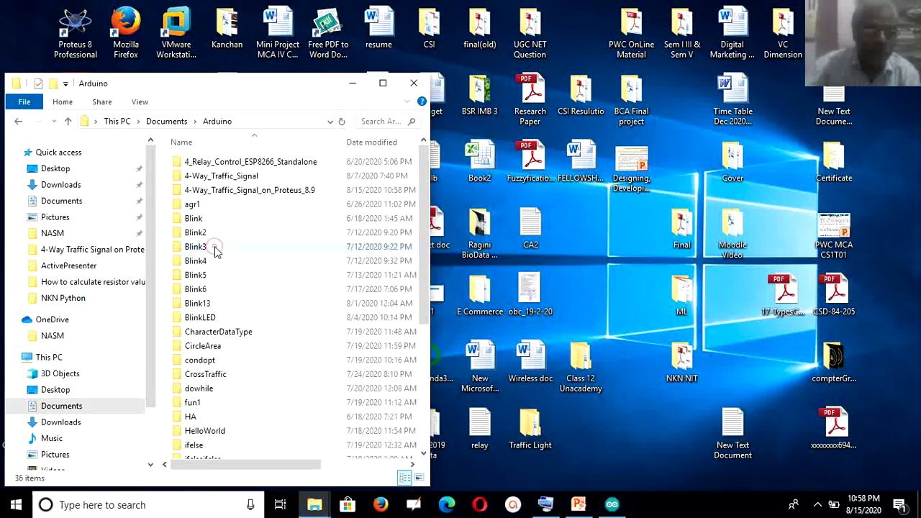
double_click(221, 191)
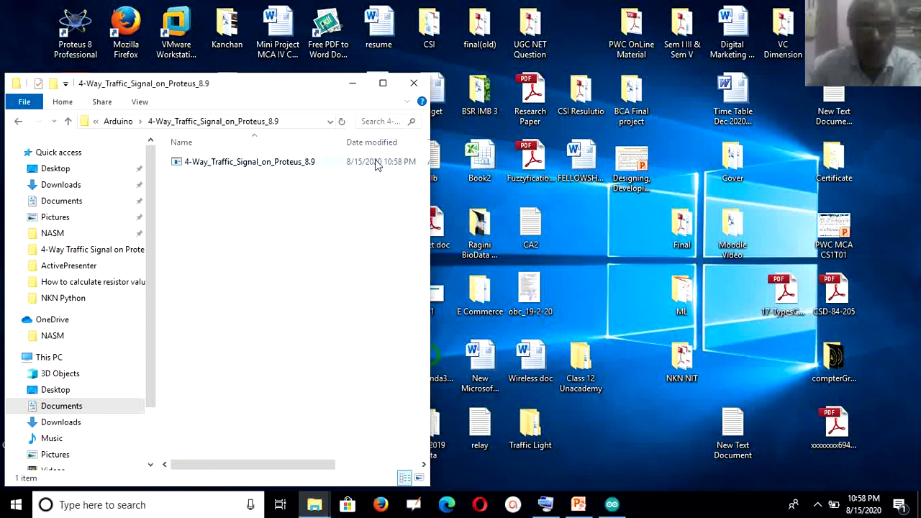
left_click(383, 83)
- Export the sketch's compiled binary from the Arduino IDE, and widen the name column in the sketch folder to show the full file names
left_click(614, 506)
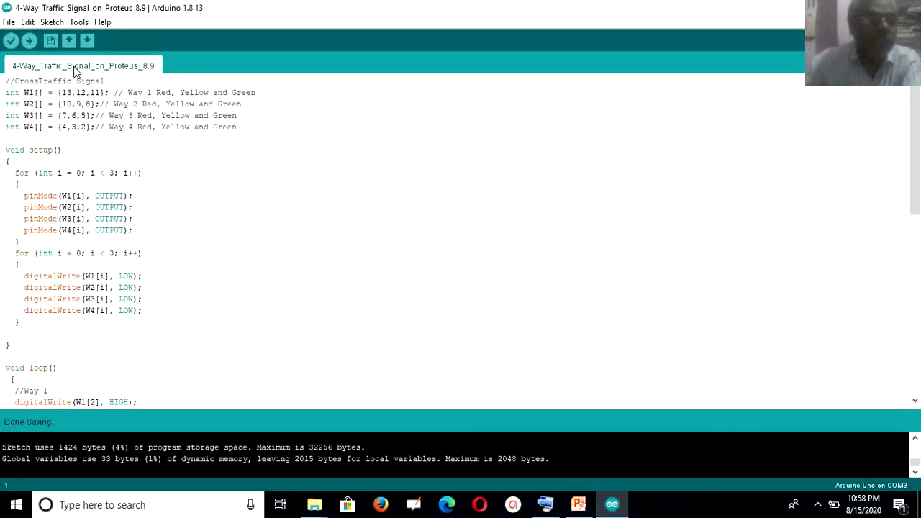
left_click(50, 22)
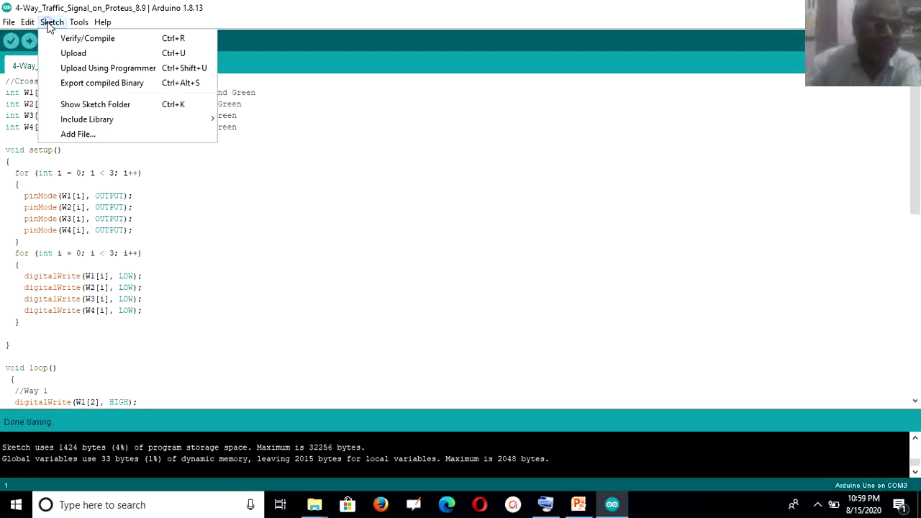
left_click(85, 85)
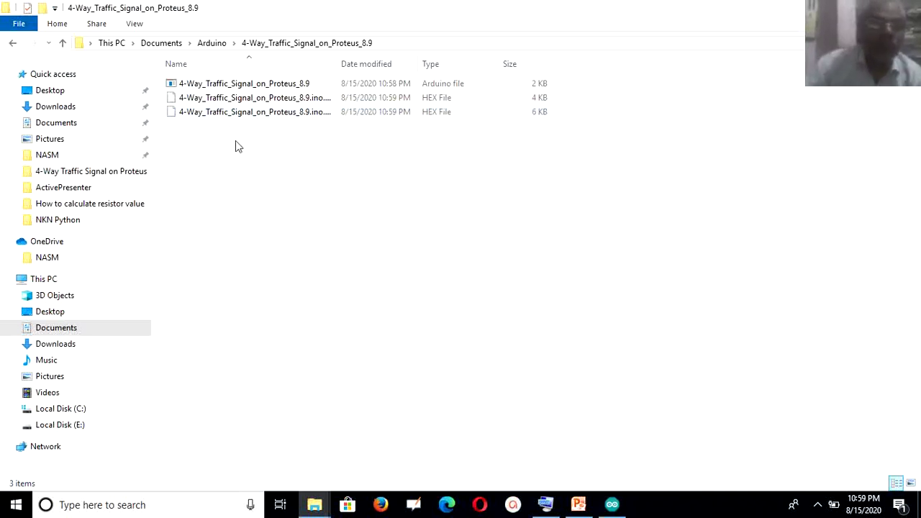
double_click(336, 57)
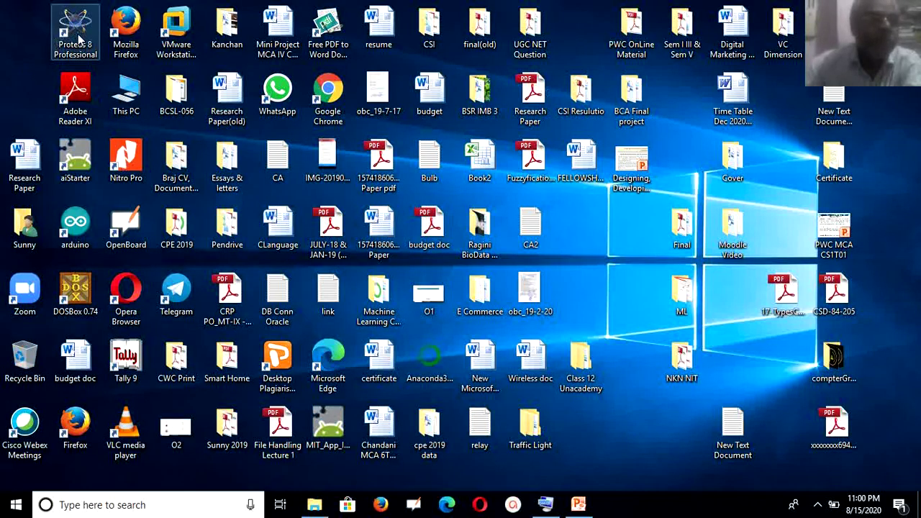
- Launch Proteus 8 Professional from the desktop and open the recent project 4-Way Traffic Signal on Proteus 8.9.pdsprj
double_click(76, 33)
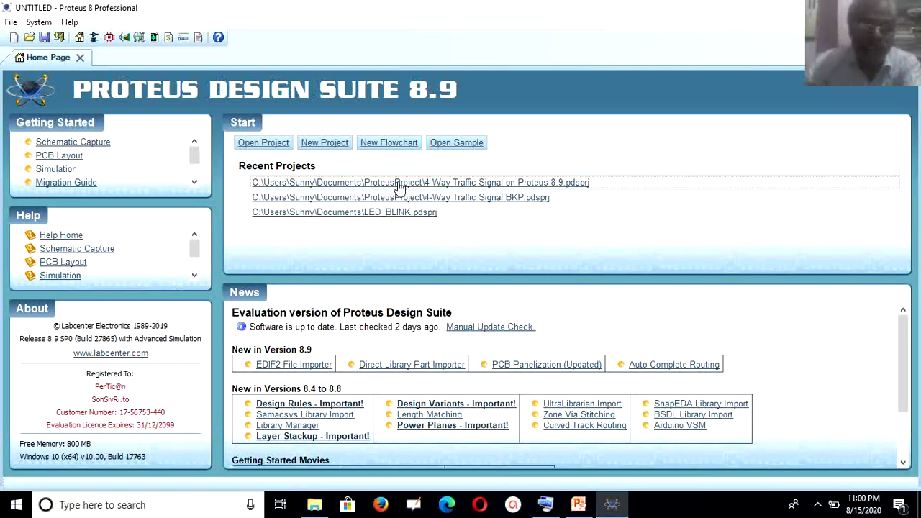
left_click(400, 184)
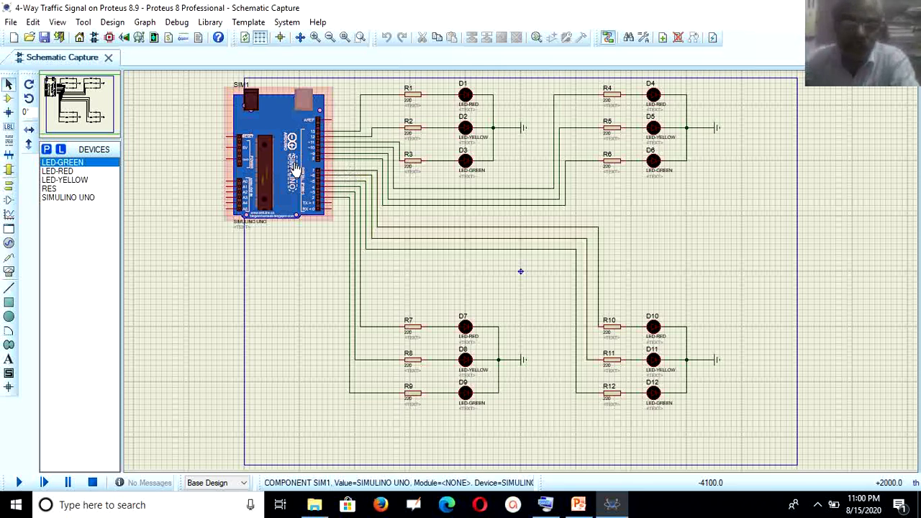
- Set the SIMULINO UNO's program file to 4-Way_Traffic_Signal_on_Proteus_8.9.ino.standard.hex from the sketch's folder in Documents > Arduino
left_click(272, 127)
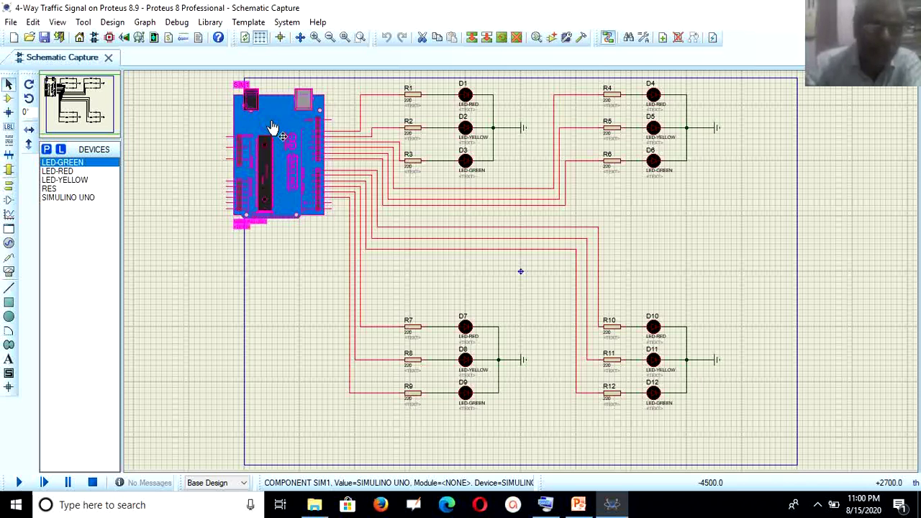
left_click(271, 123)
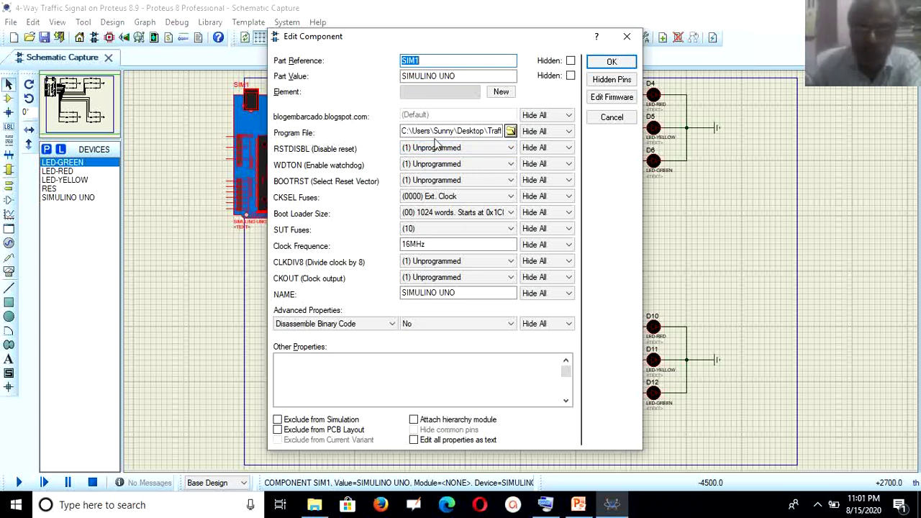
left_click(511, 131)
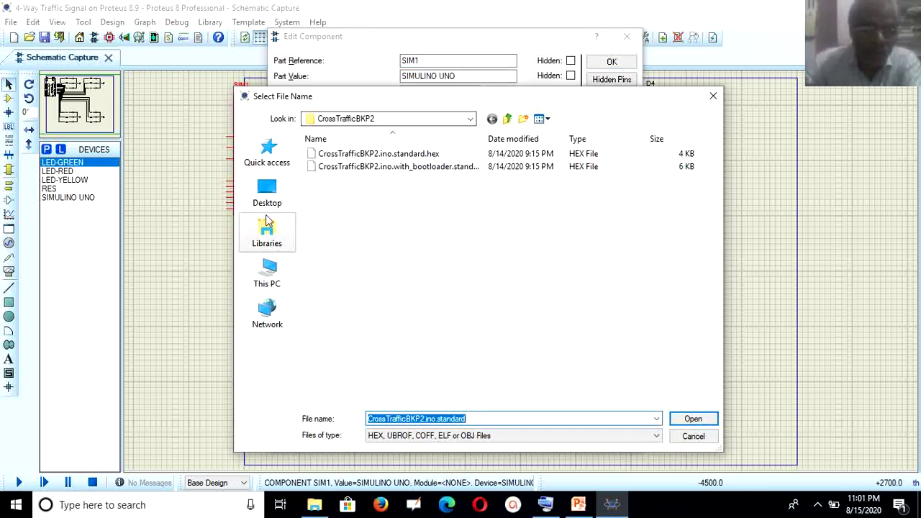
left_click(272, 287)
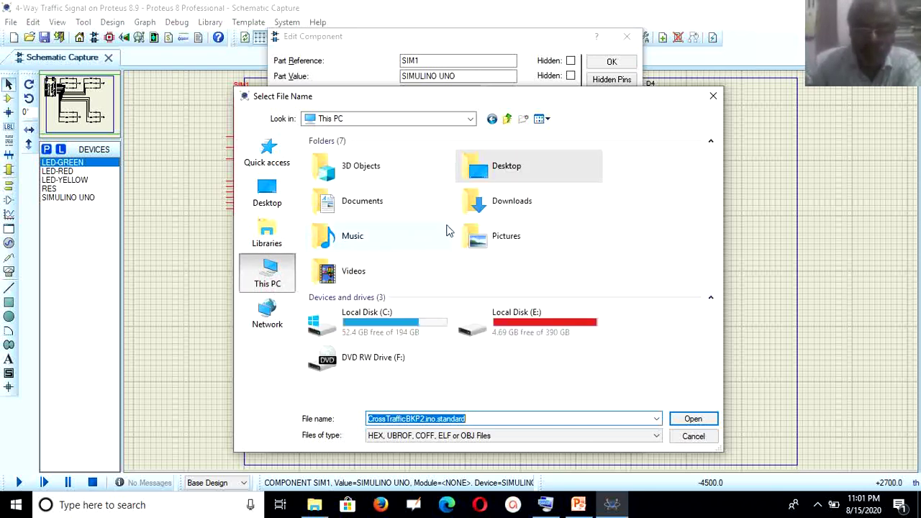
double_click(353, 210)
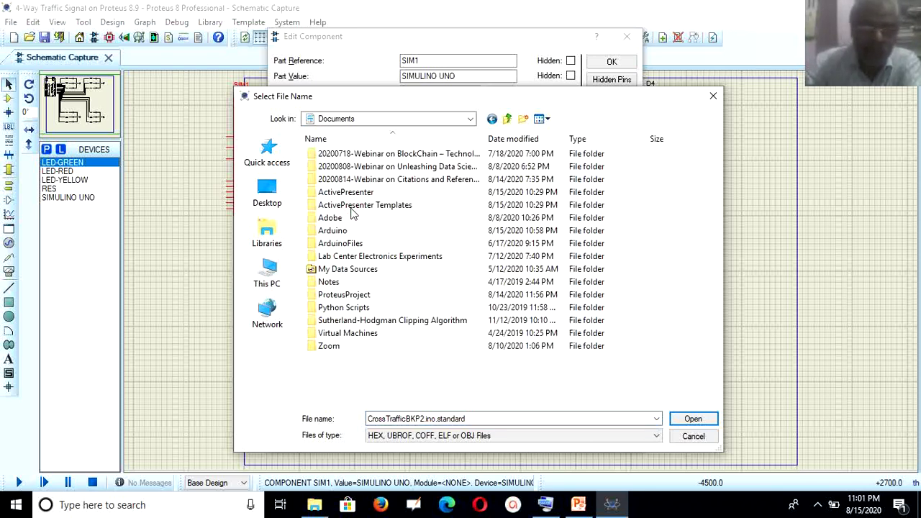
double_click(346, 234)
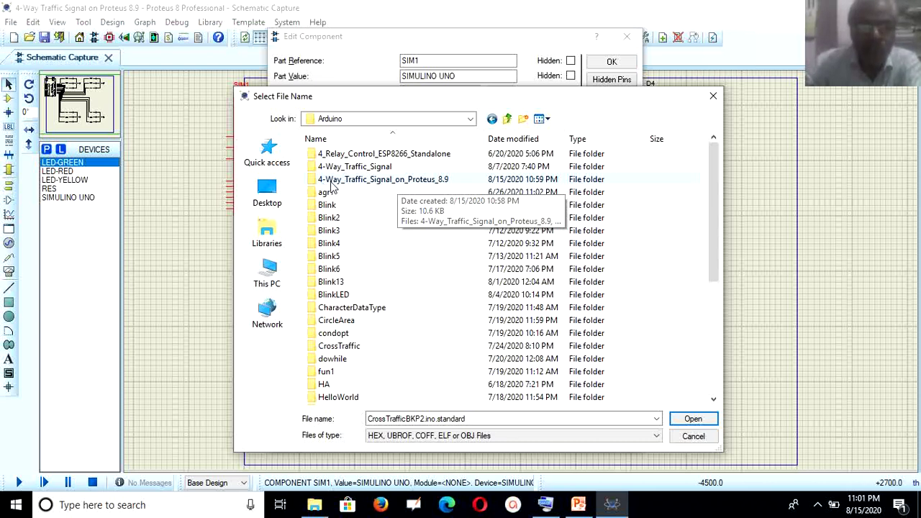
double_click(425, 180)
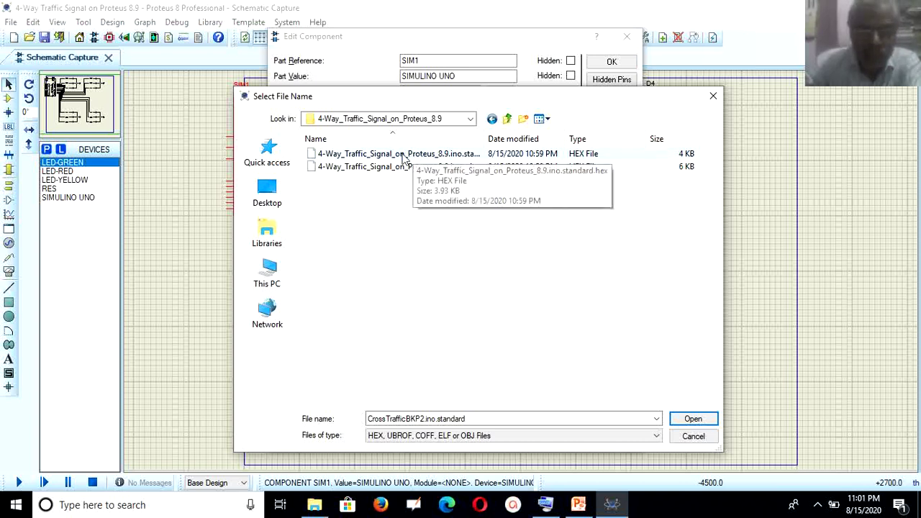
double_click(483, 139)
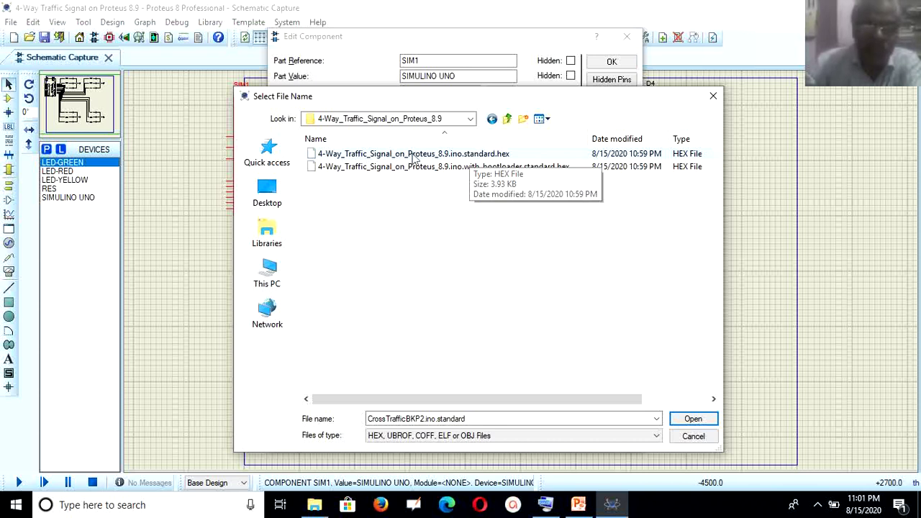
left_click(484, 157)
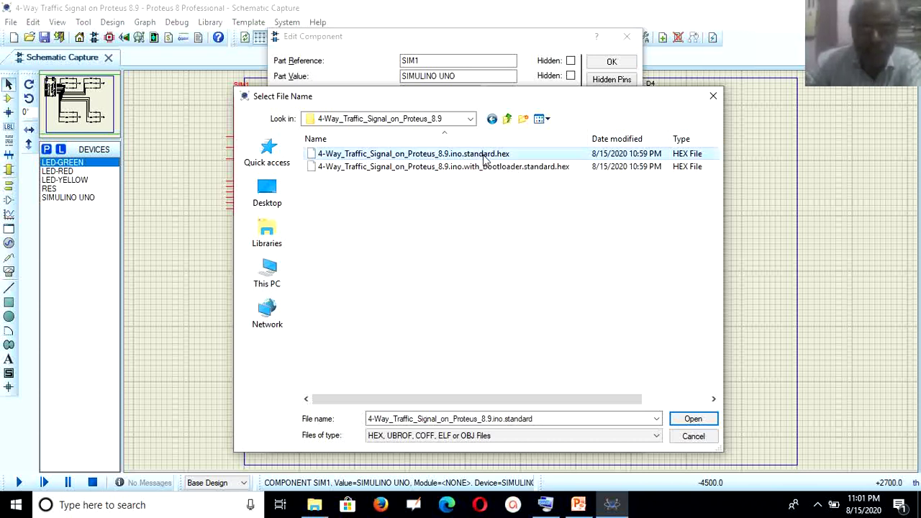
left_click(693, 420)
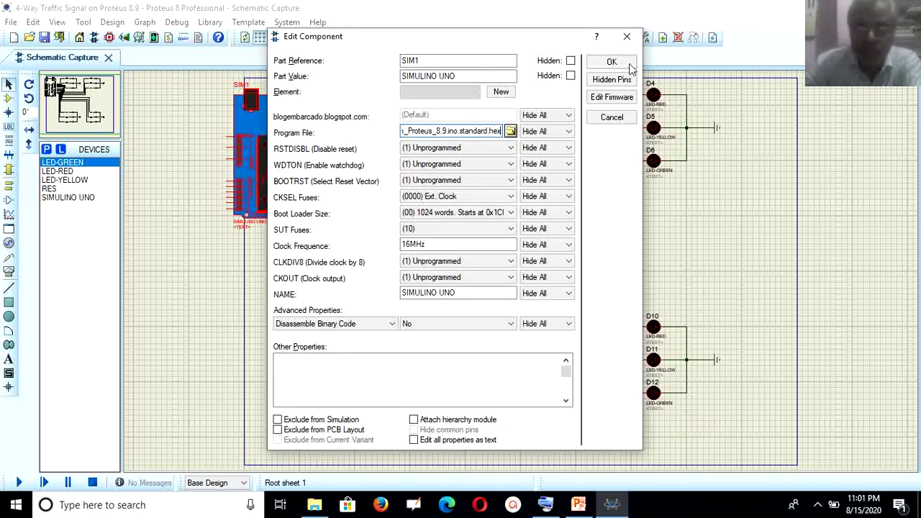
left_click(629, 66)
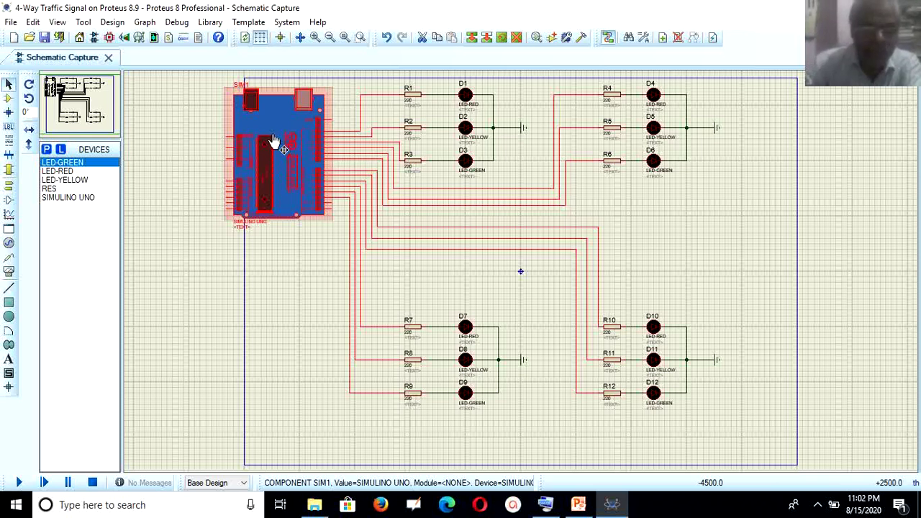
key("Escape")
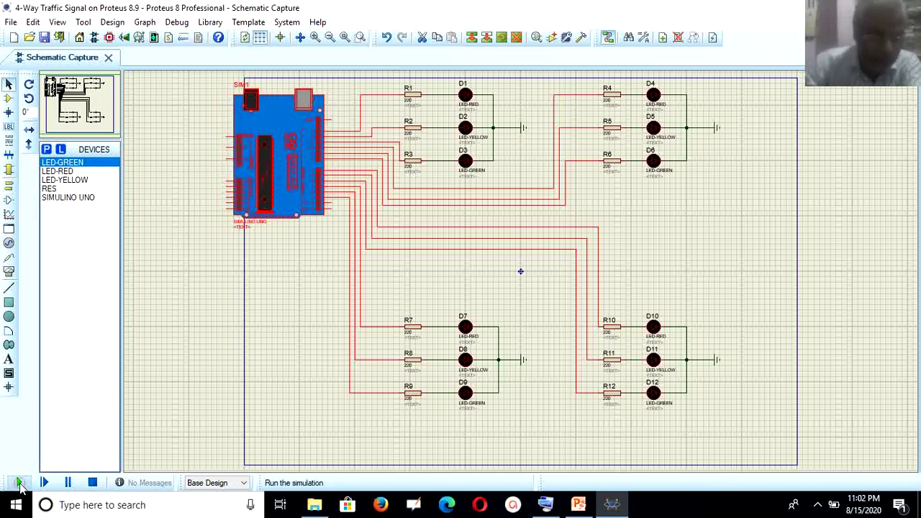
- Run the simulation to watch the traffic LEDs cycle, and stop it
left_click(20, 483)
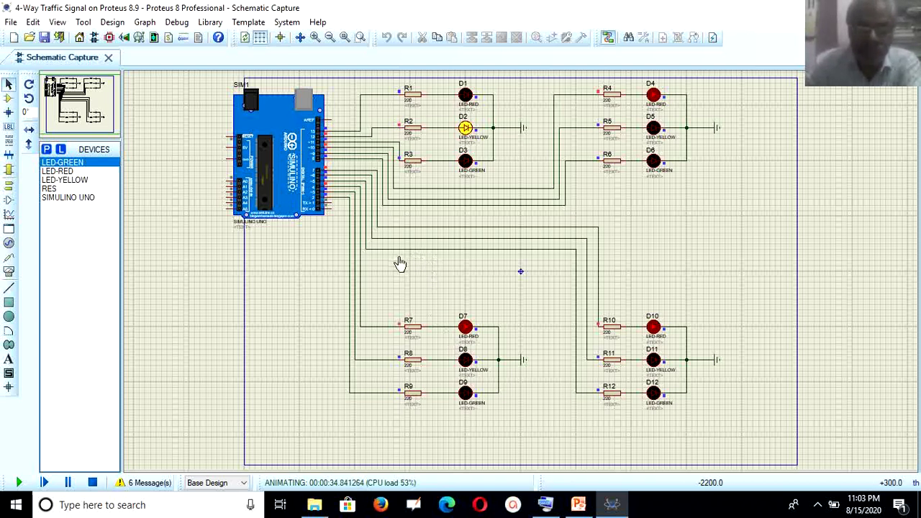
left_click(93, 484)
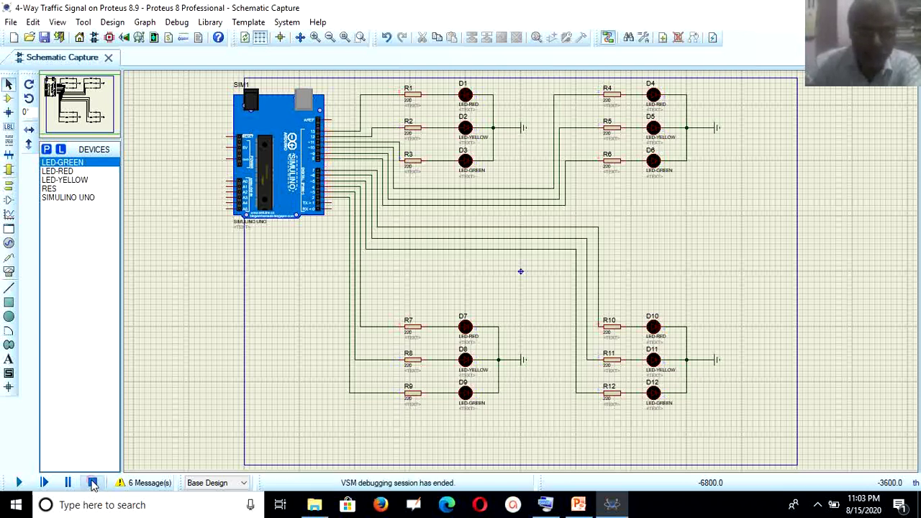